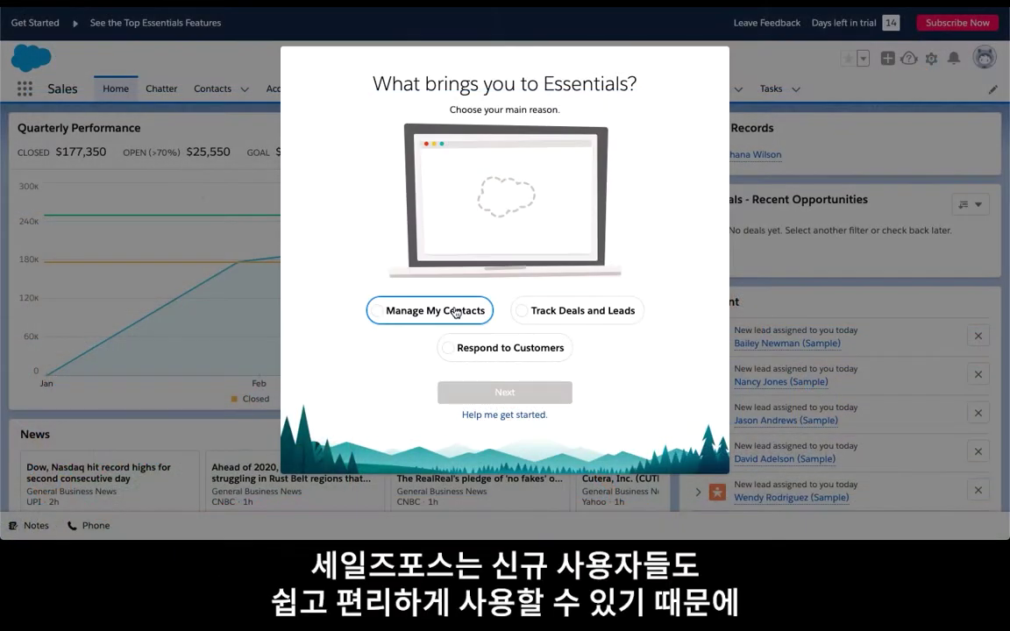
# Choose 'Track Deals and Leads' as the main reason, dismiss the help tip, and open the gear menu
pyautogui.click(559, 311)
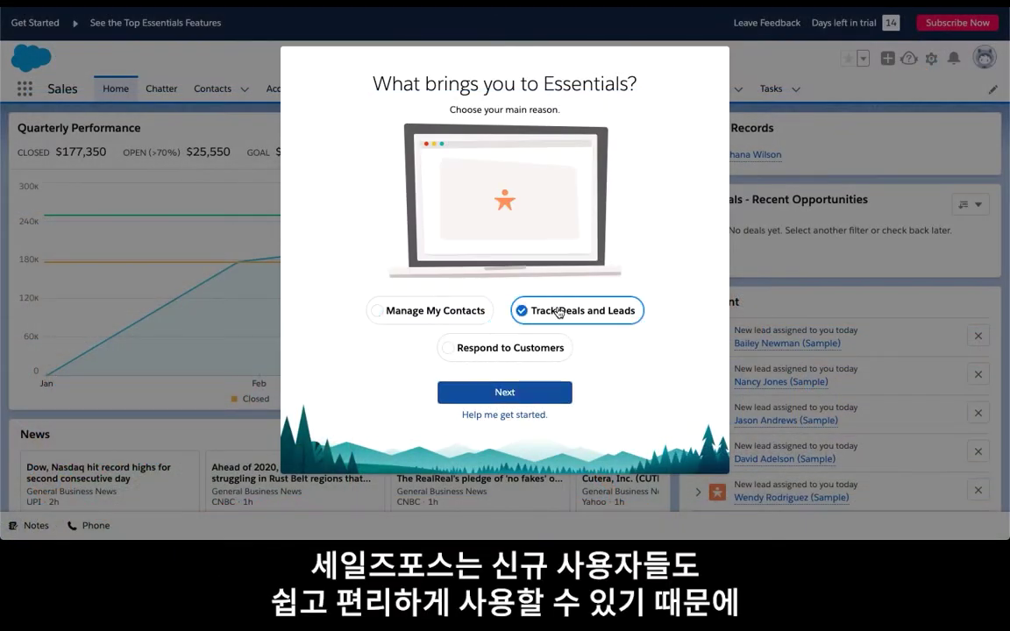
pyautogui.click(463, 396)
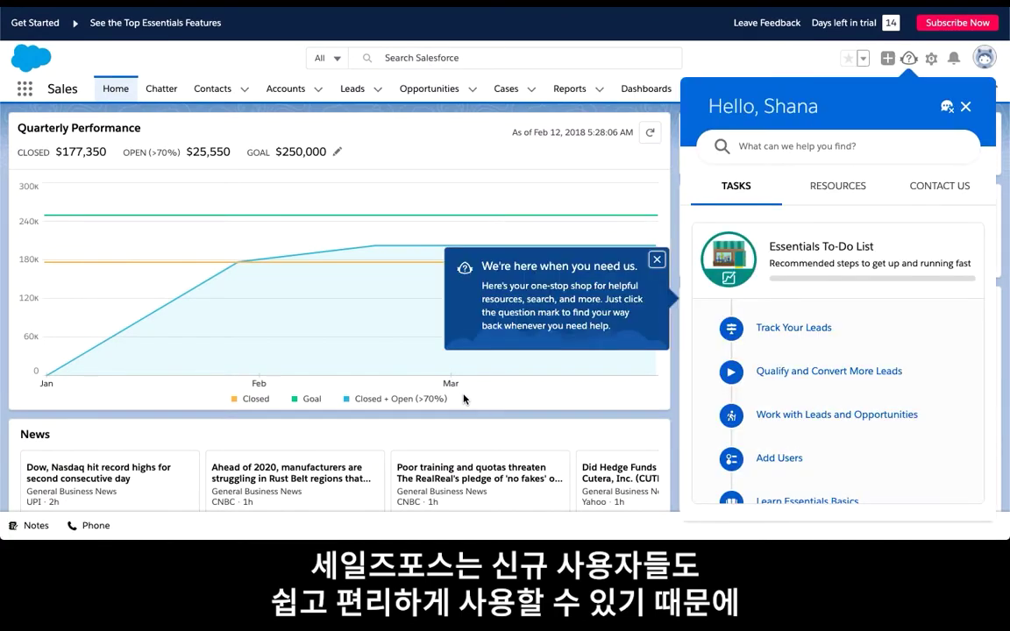
pyautogui.click(655, 261)
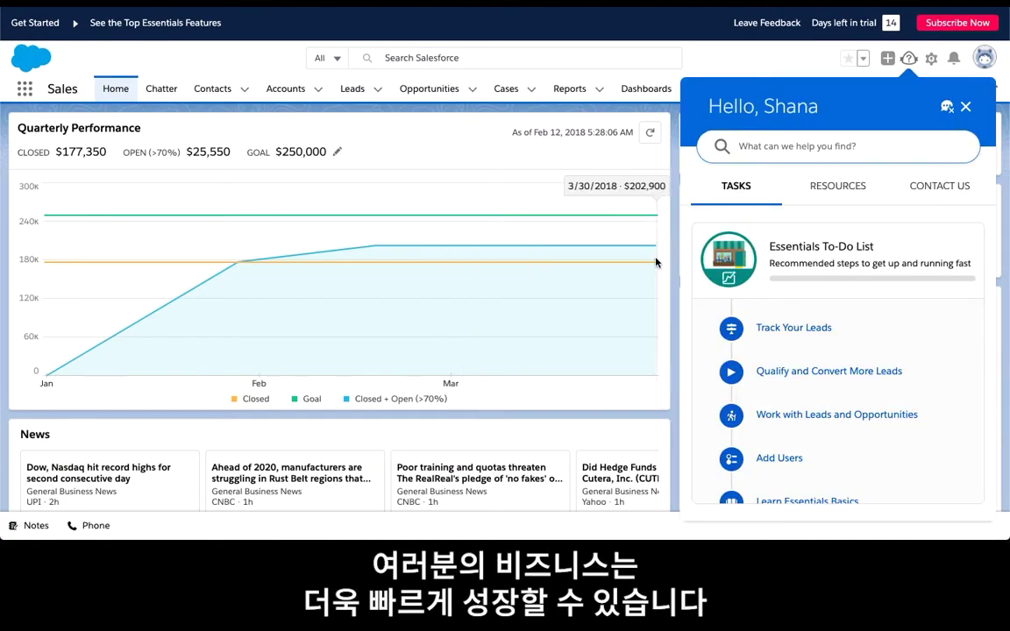
pyautogui.scroll(-1, 699, 265)
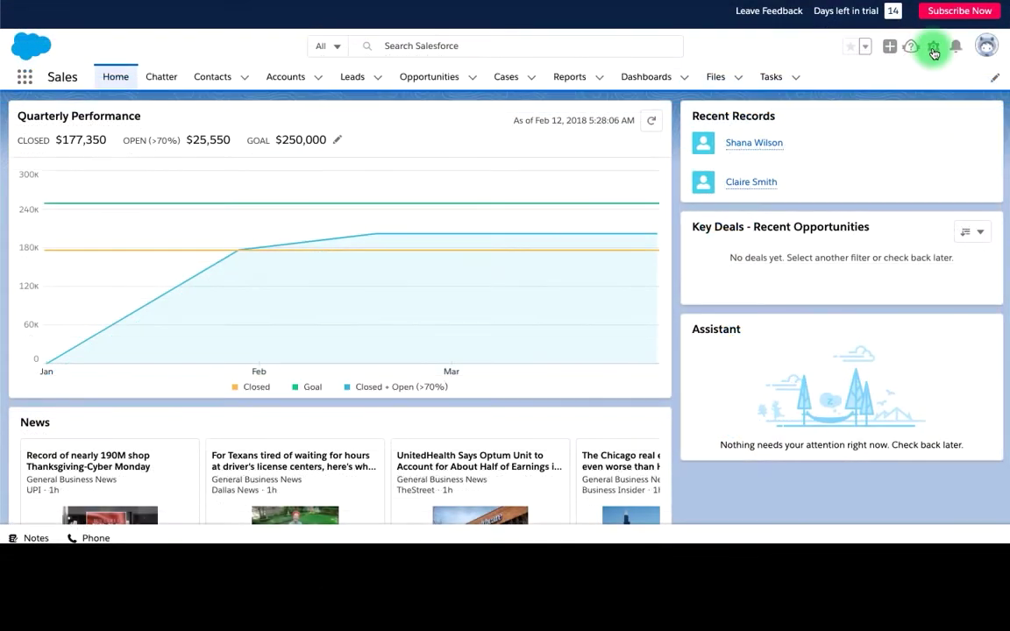
pyautogui.click(933, 49)
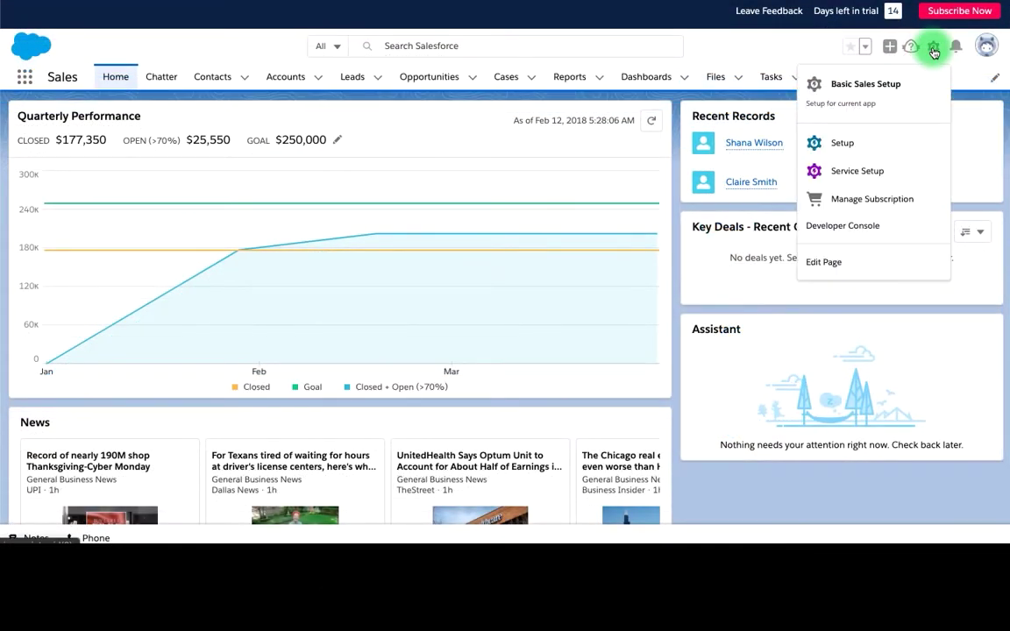
# From Basic Sales Setup, start Einstein Activity Capture under Connect to Email and Activities and accept its email terms
pyautogui.click(940, 92)
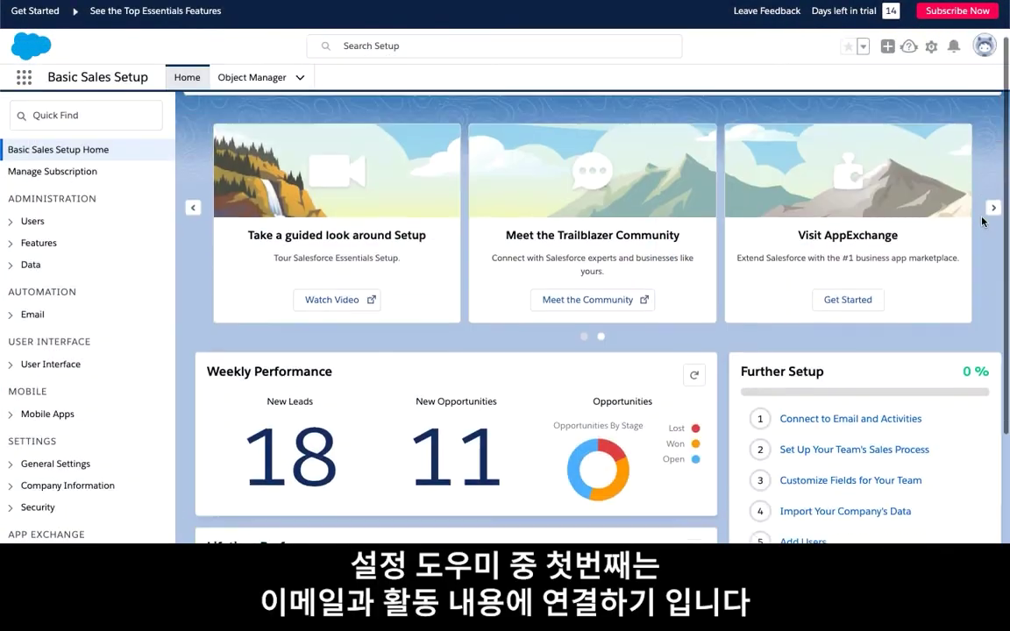
pyautogui.scroll(-2, 982, 222)
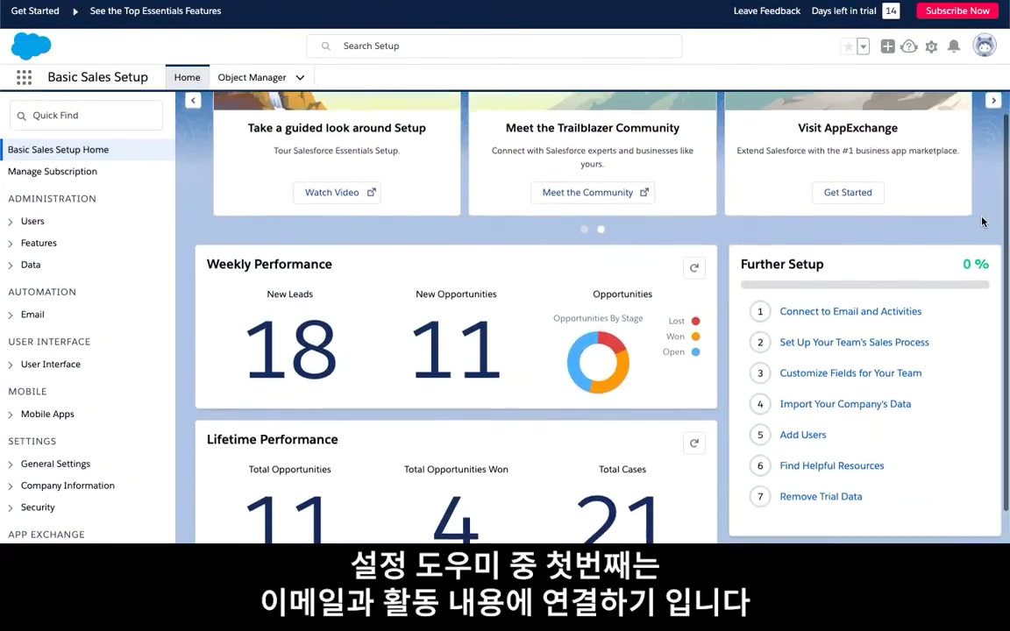
pyautogui.scroll(-1, 982, 222)
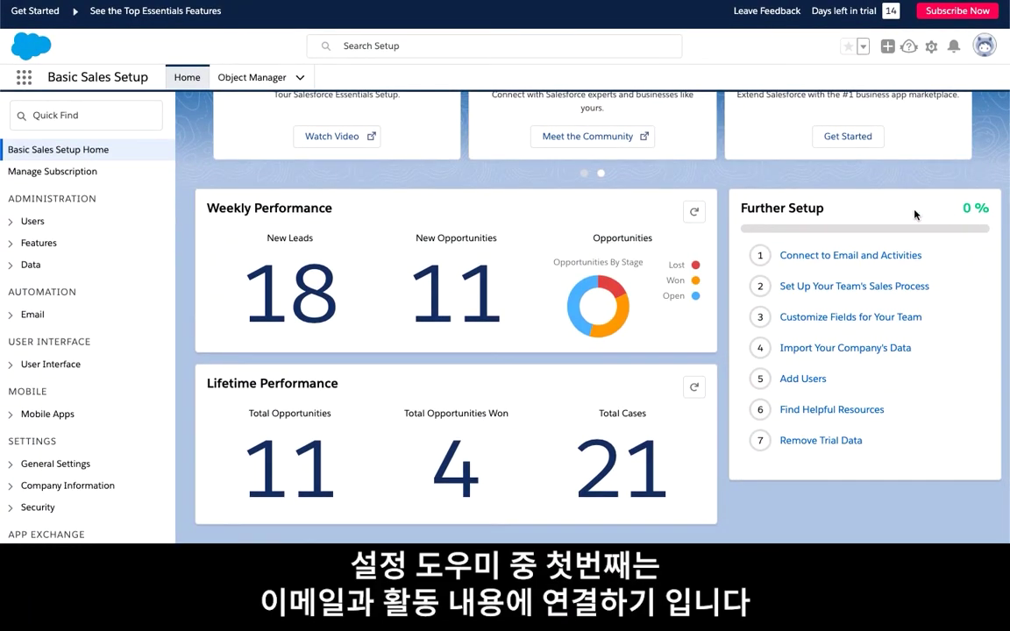
pyautogui.click(838, 256)
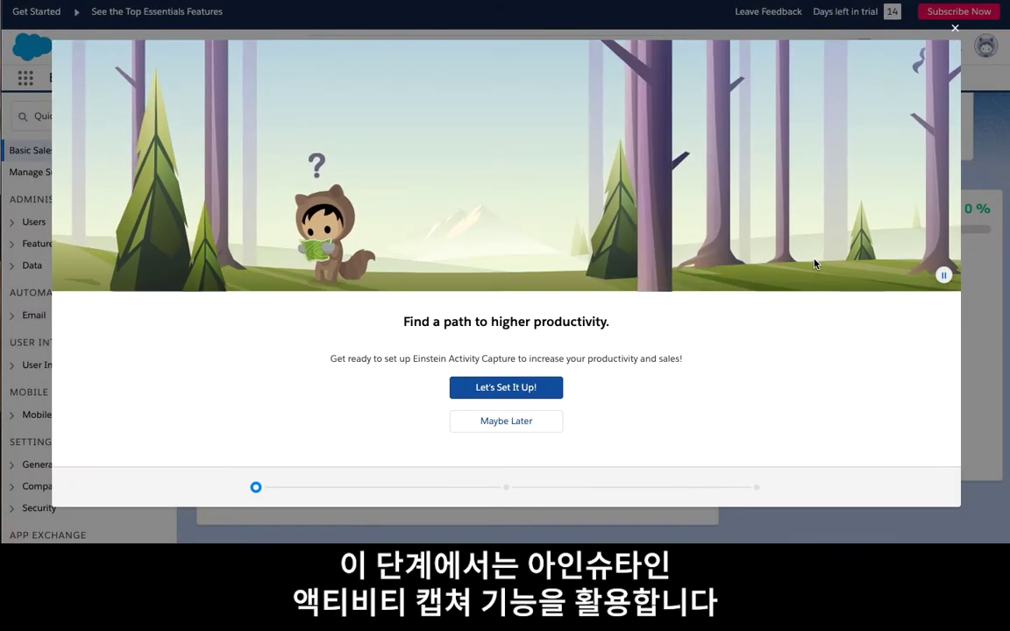
pyautogui.click(550, 385)
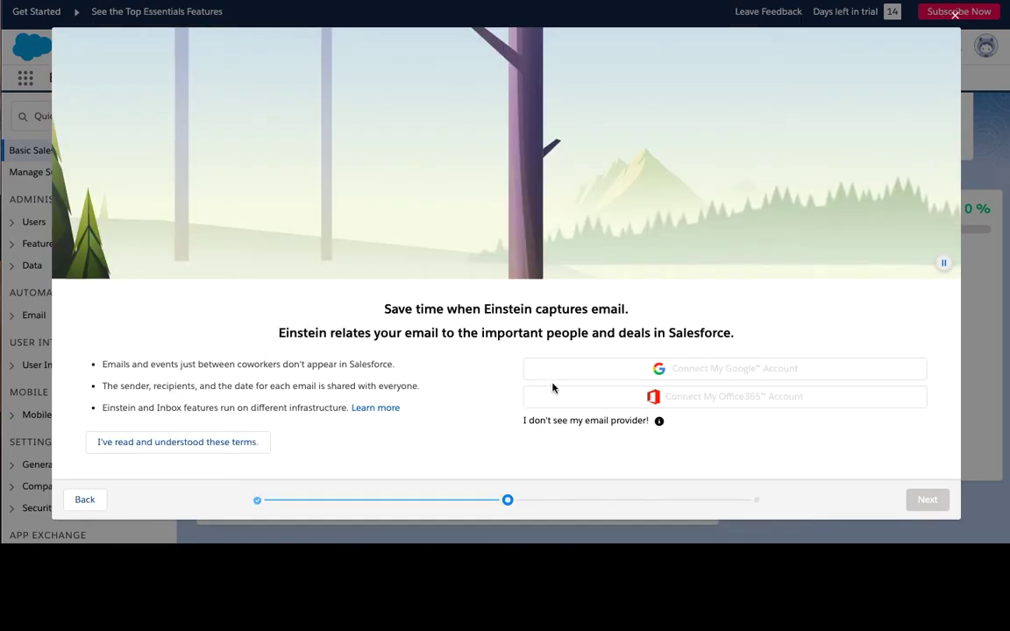
pyautogui.click(237, 442)
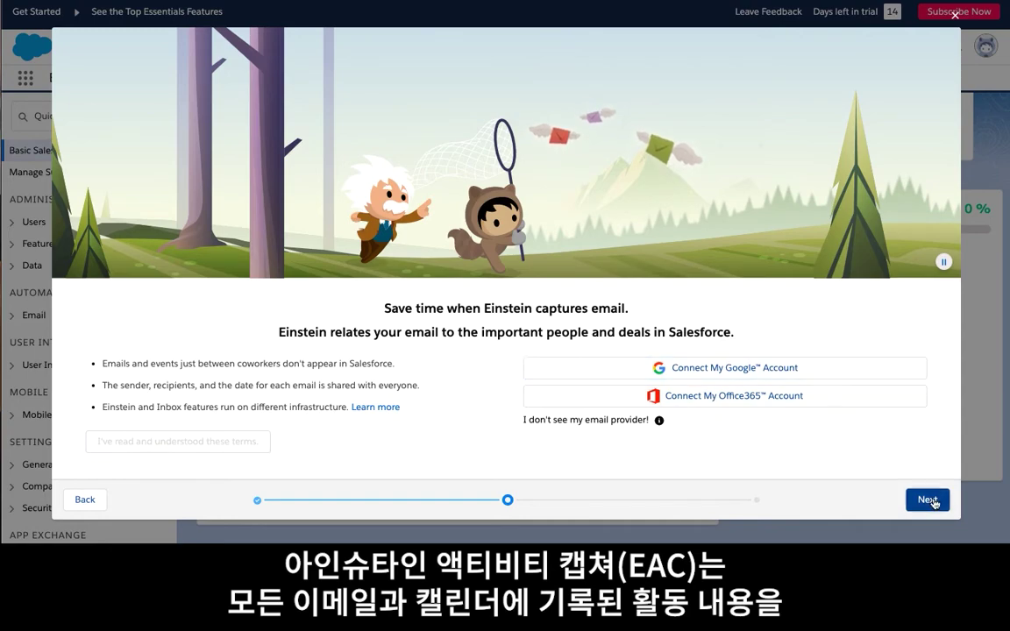
pyautogui.click(928, 500)
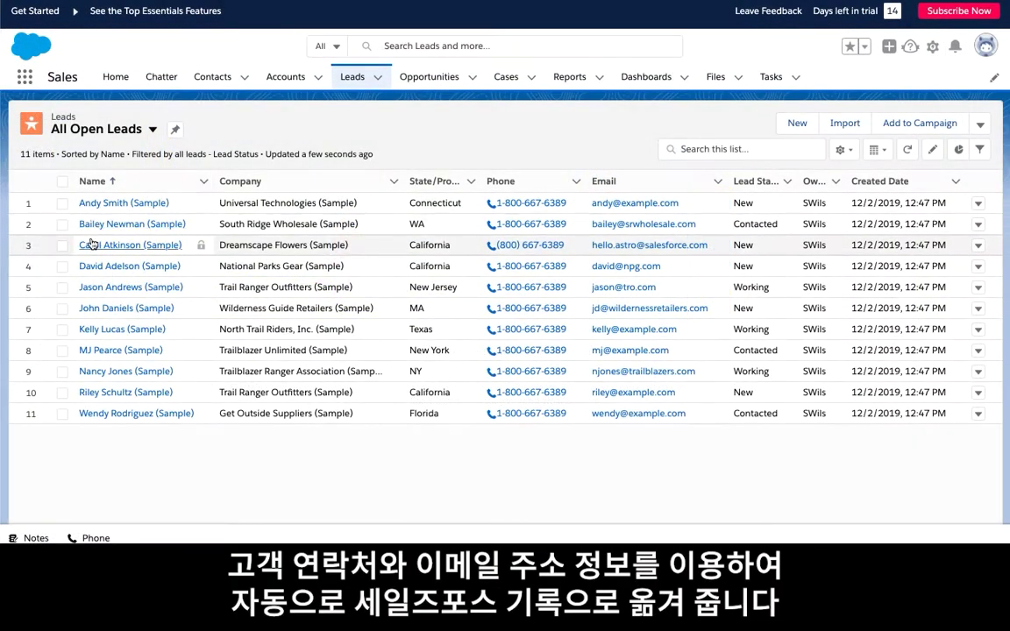
# Open a sample lead's record and scroll down to its Activity timeline
pyautogui.click(91, 245)
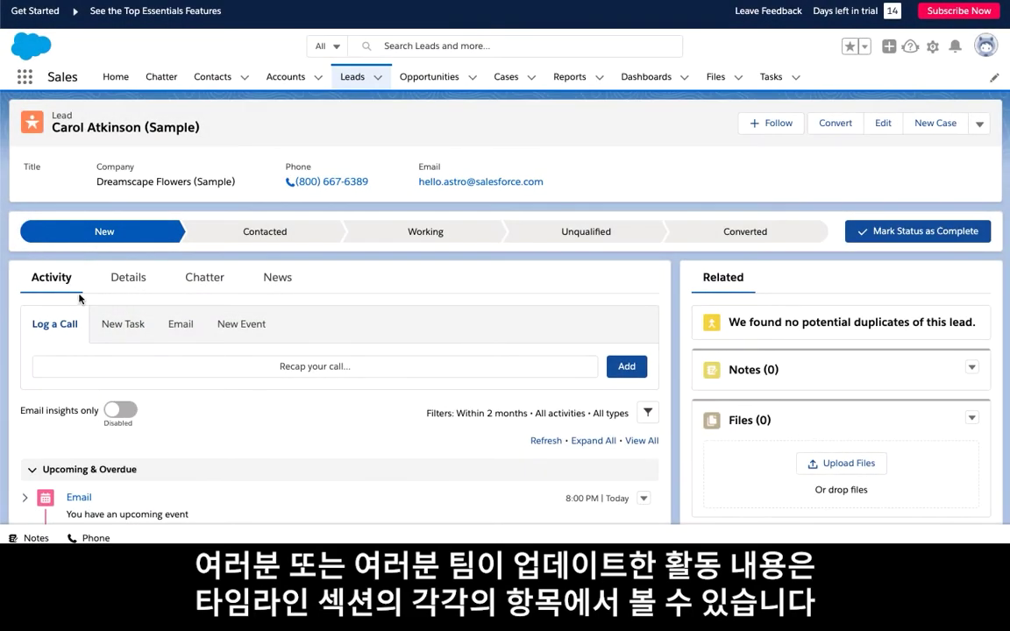
pyautogui.scroll(-3, 79, 299)
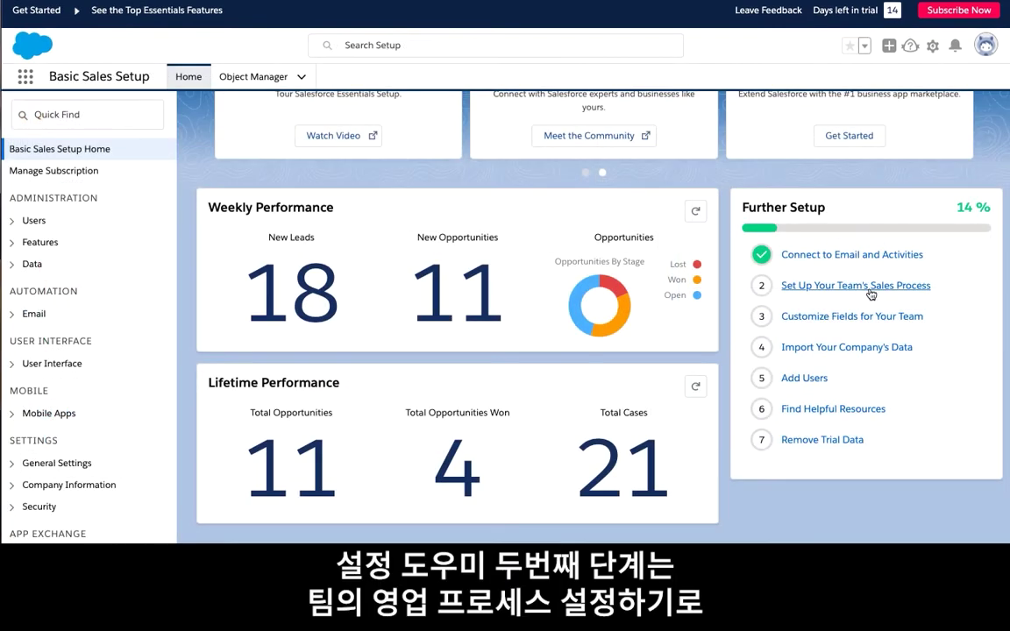
# Mark Needs Analysis as the Adventure Trail Company (Sample) deal's current stage and pick the Sales stage template
pyautogui.click(868, 287)
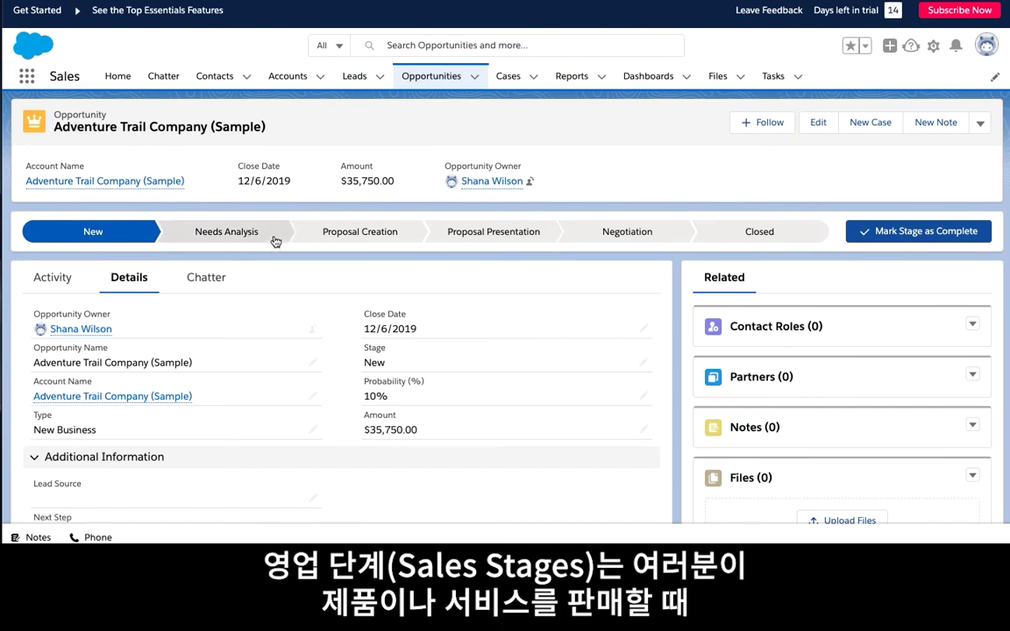
pyautogui.click(272, 239)
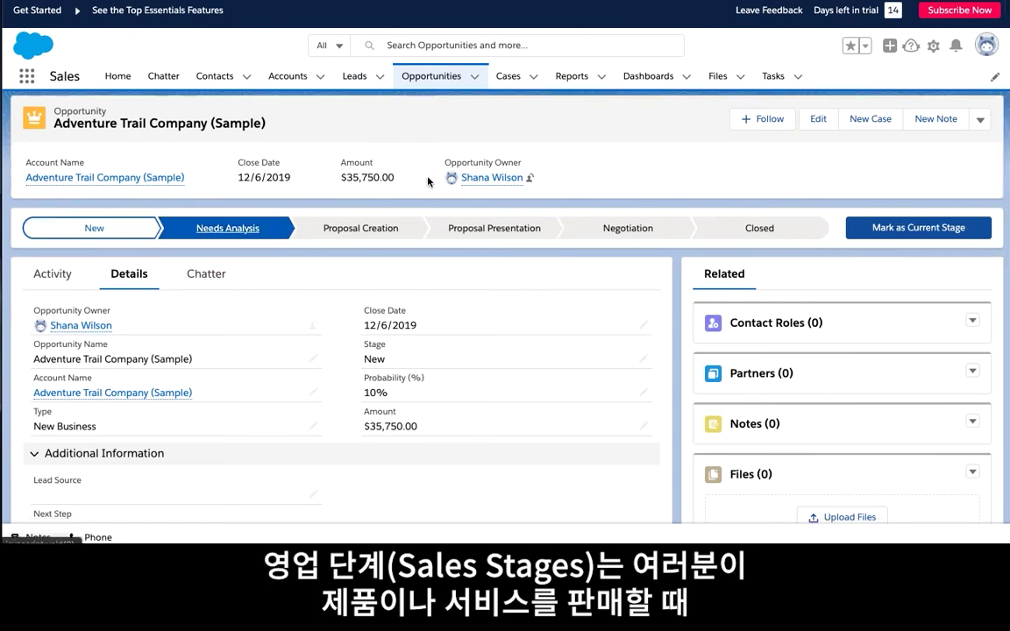
pyautogui.click(868, 229)
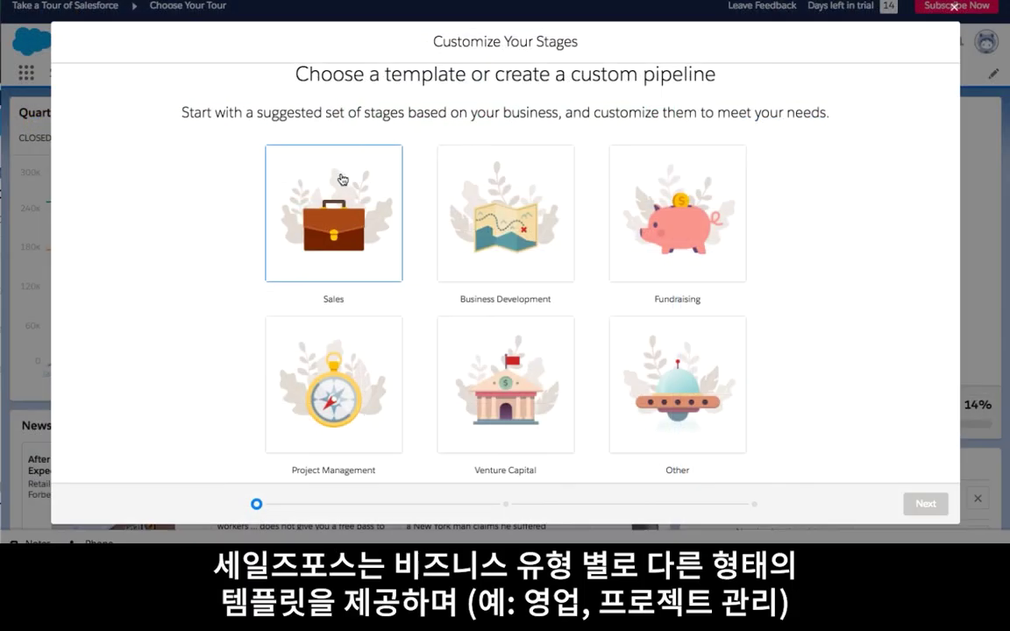
pyautogui.click(342, 180)
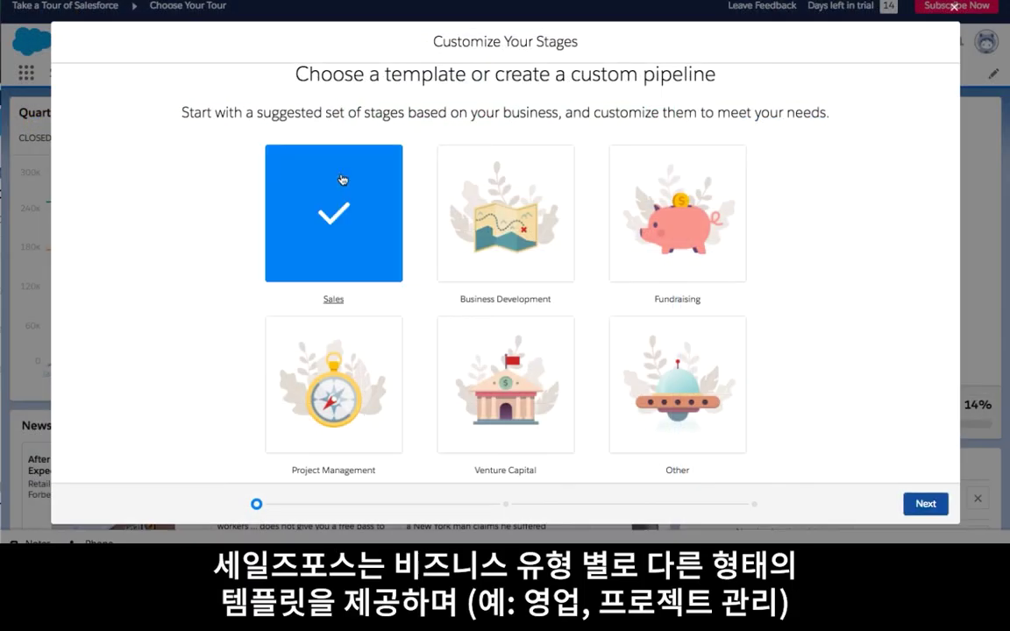
pyautogui.click(938, 509)
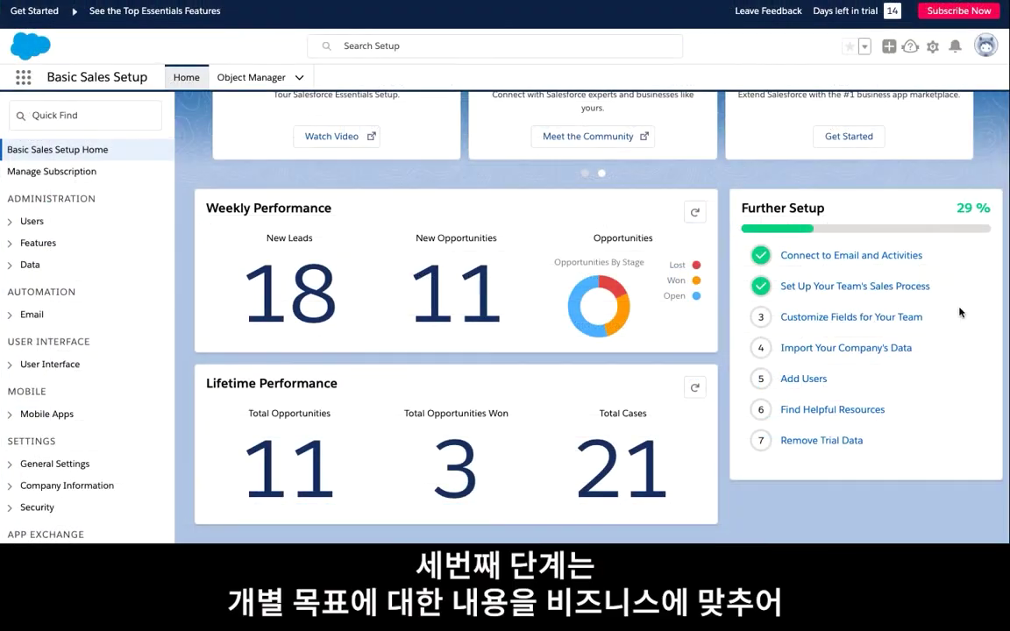
# Create a required Text field named Location, length 40, on the Accounts object
pyautogui.click(844, 324)
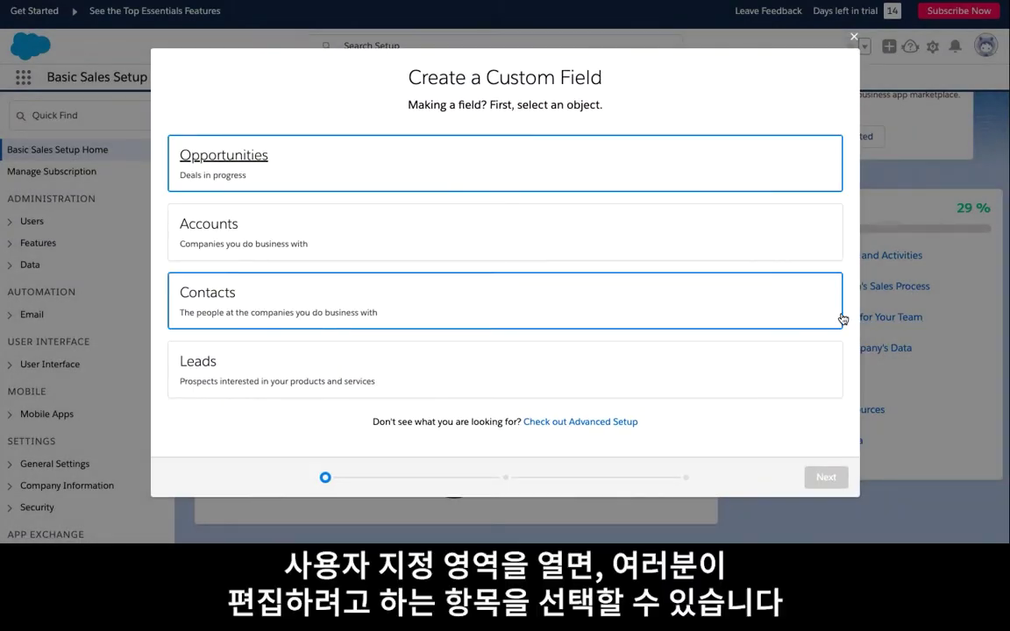
pyautogui.click(775, 238)
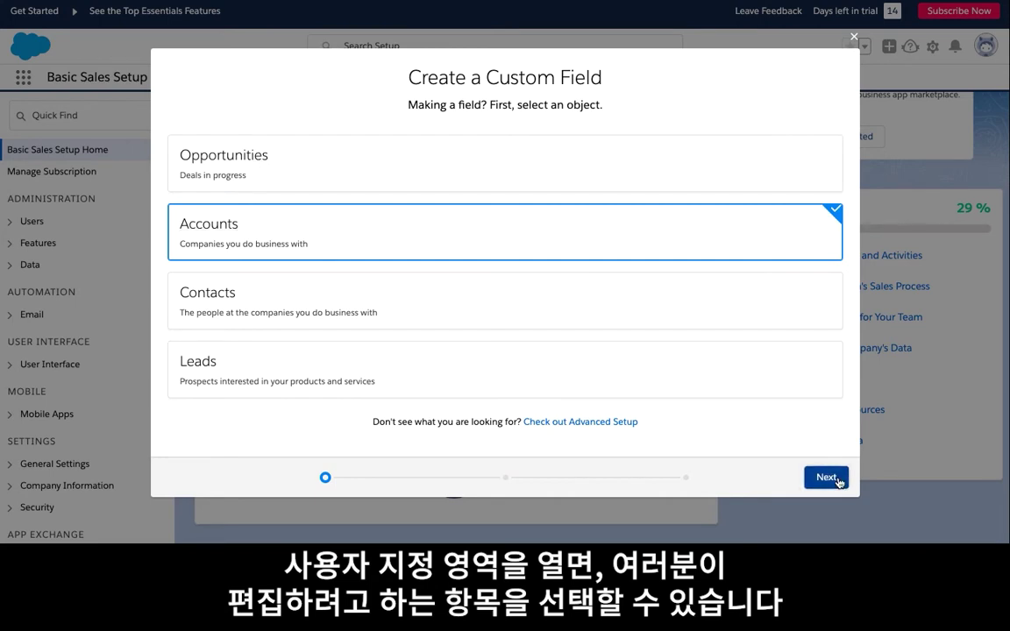
pyautogui.click(827, 478)
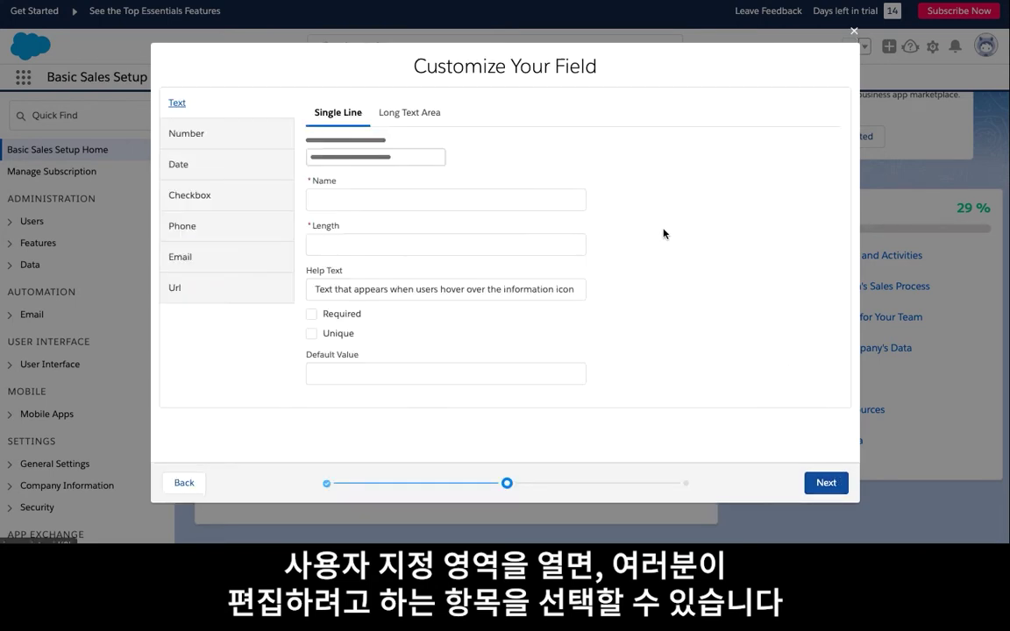
pyautogui.click(536, 196)
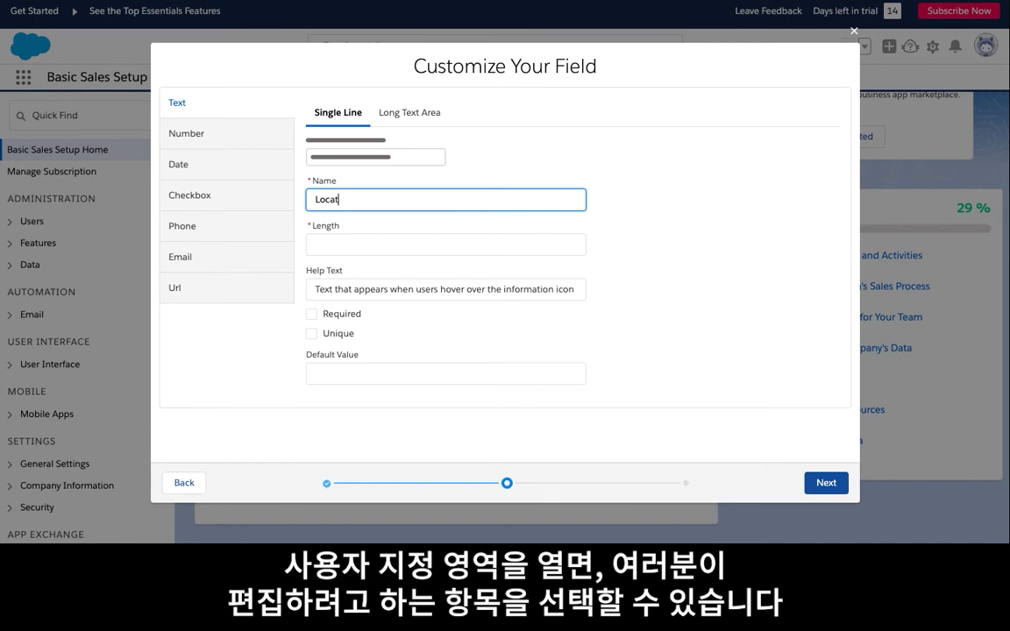
pyautogui.click(351, 245)
pyautogui.write('40')
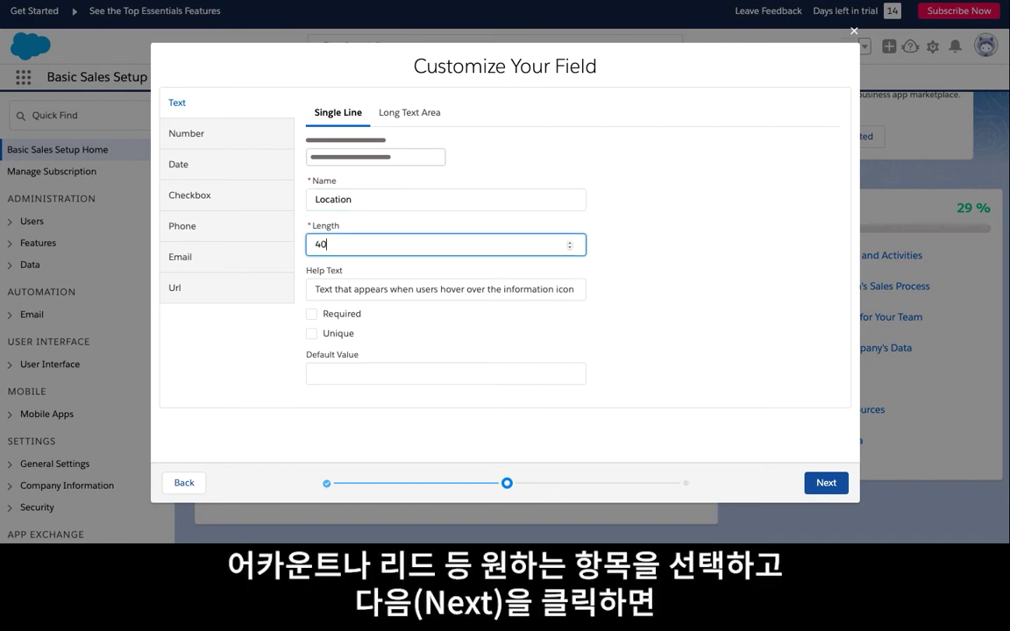
pyautogui.click(312, 314)
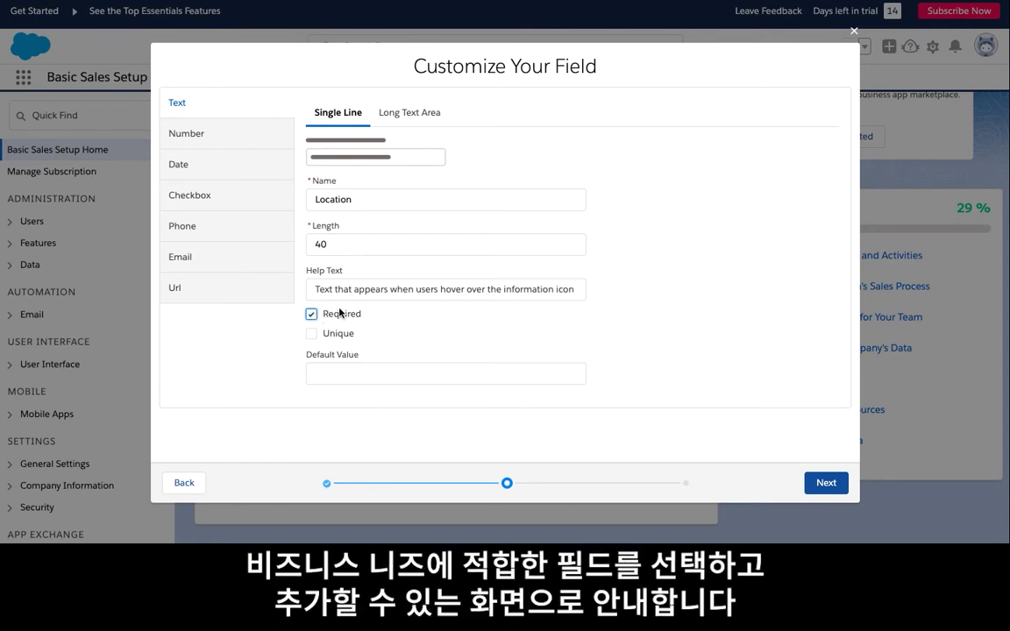
pyautogui.click(826, 483)
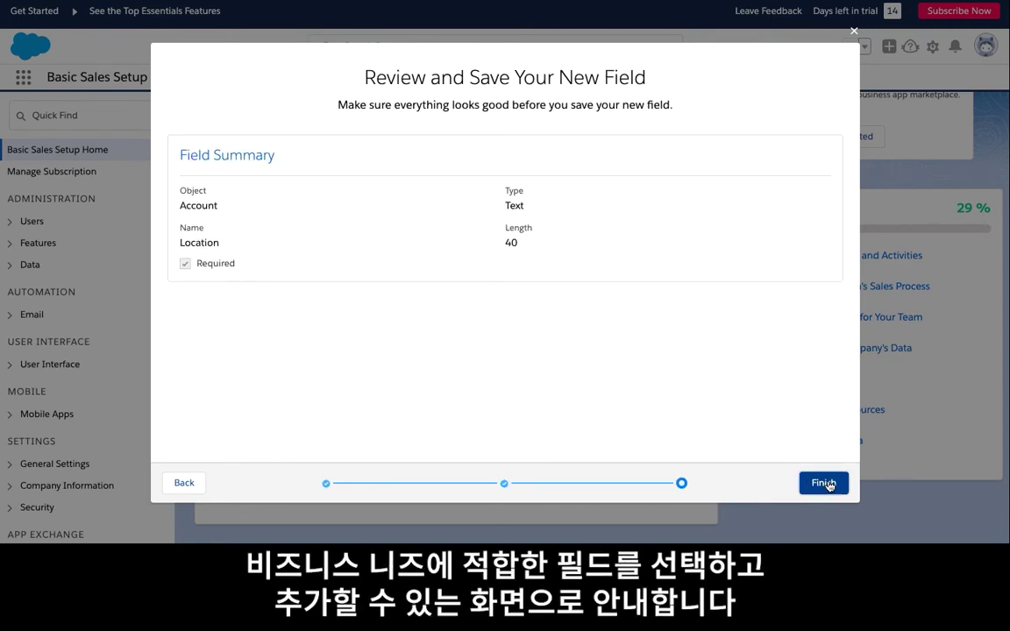
pyautogui.click(824, 483)
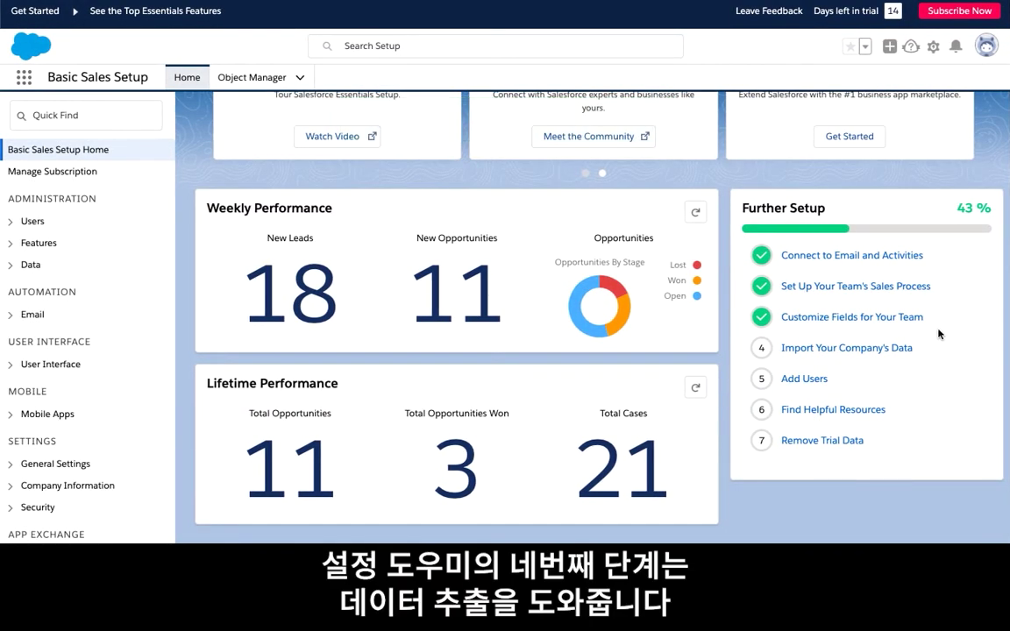
# Start a Data Import Wizard run that adds new accounts and contacts
pyautogui.click(830, 348)
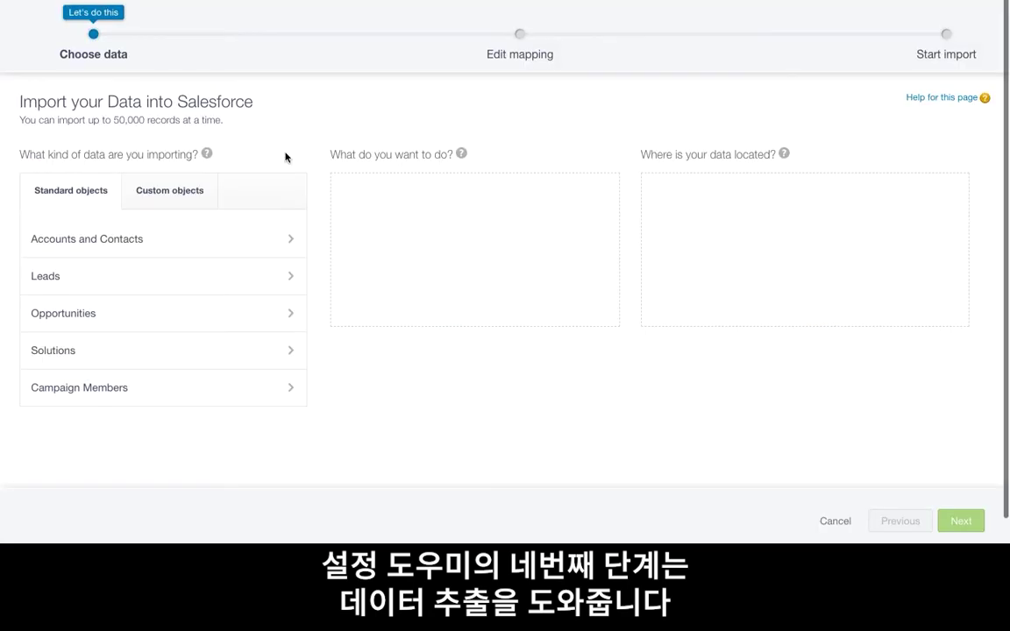
pyautogui.click(225, 240)
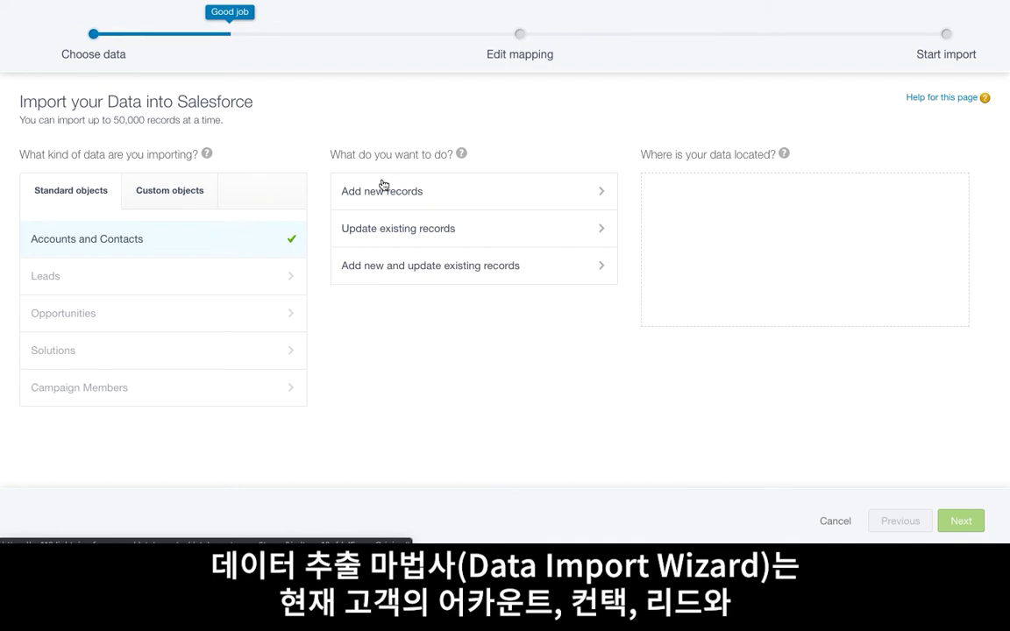
pyautogui.click(441, 194)
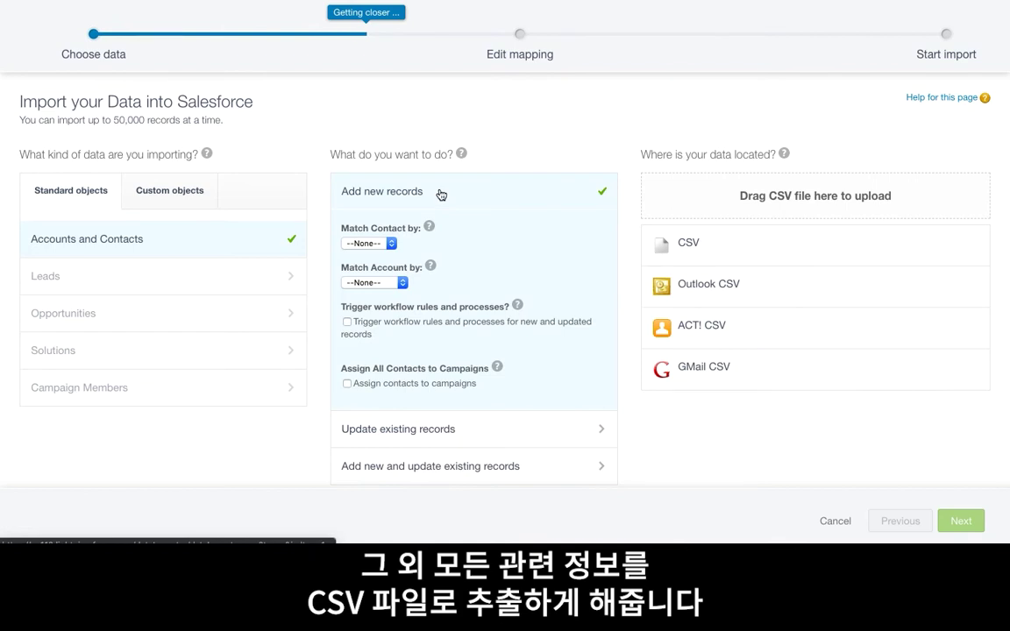
# Match contacts by Email and accounts by Name & Site, with CSV as the data source
pyautogui.click(391, 237)
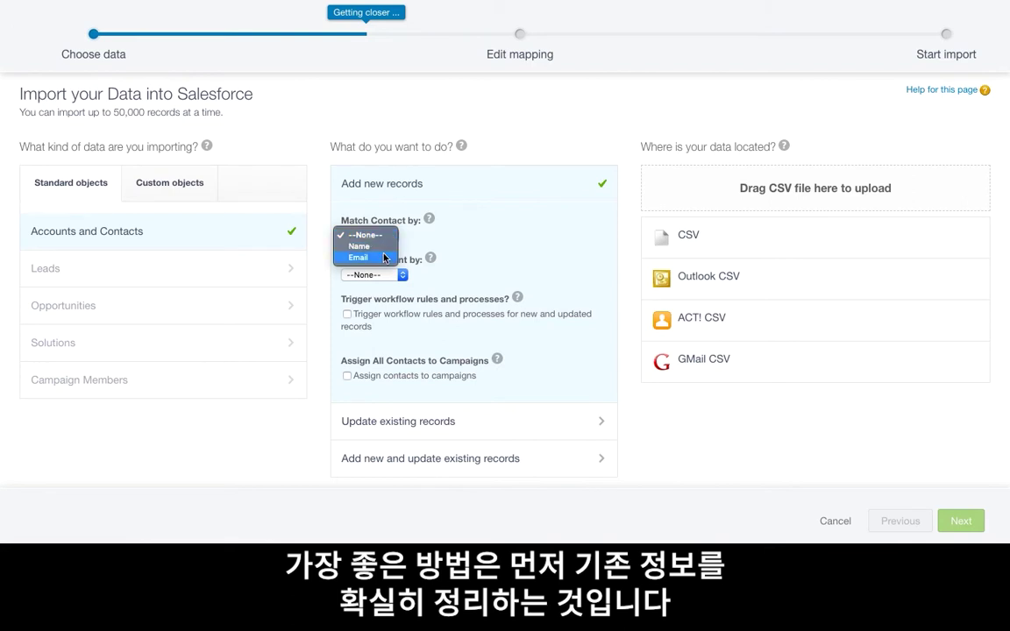
pyautogui.click(383, 258)
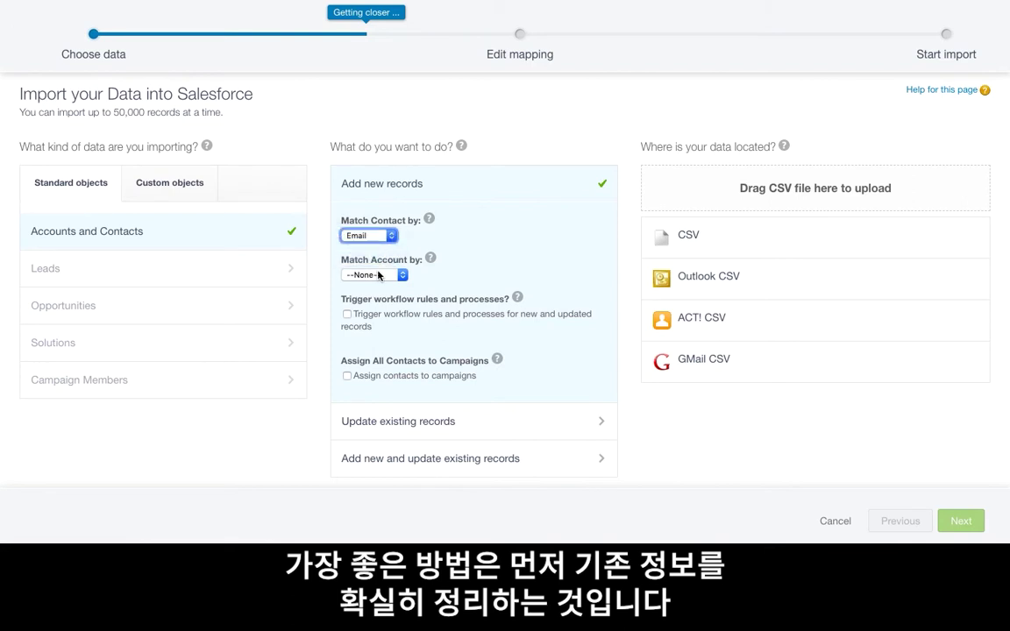
pyautogui.click(383, 276)
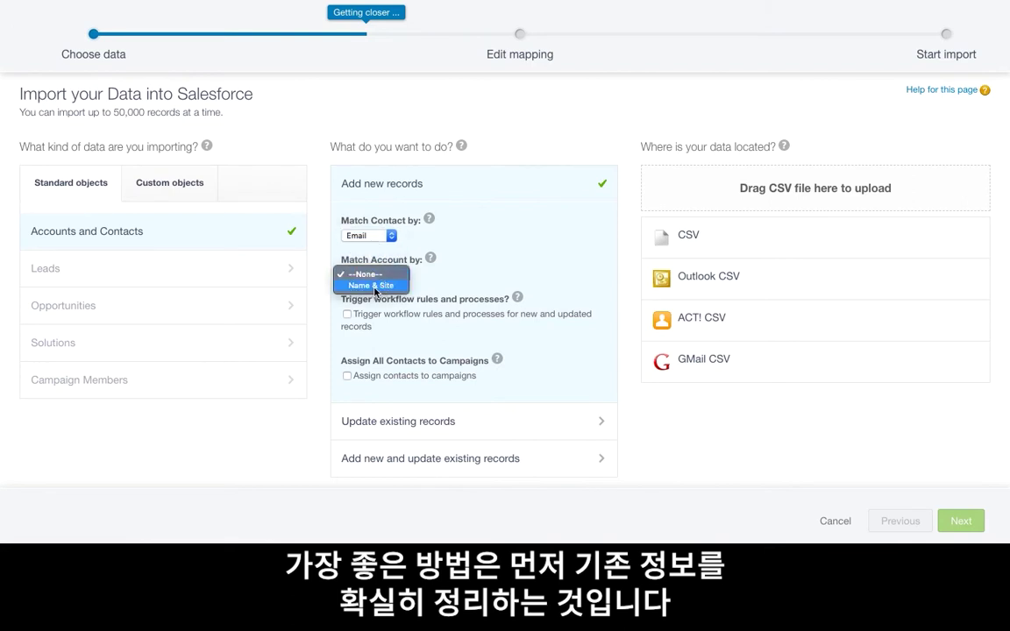
pyautogui.click(374, 289)
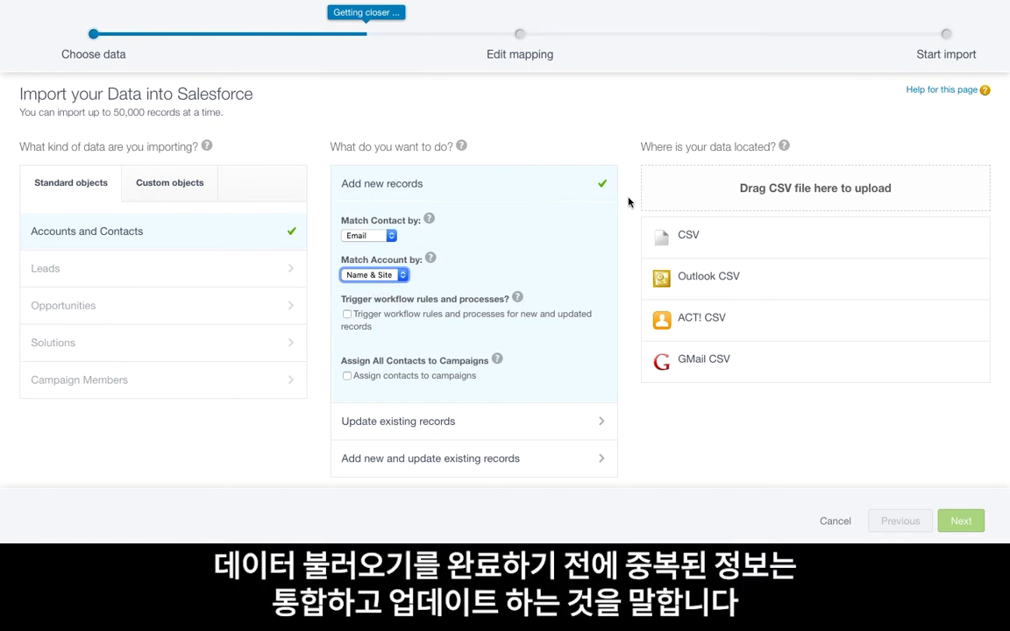
pyautogui.click(723, 237)
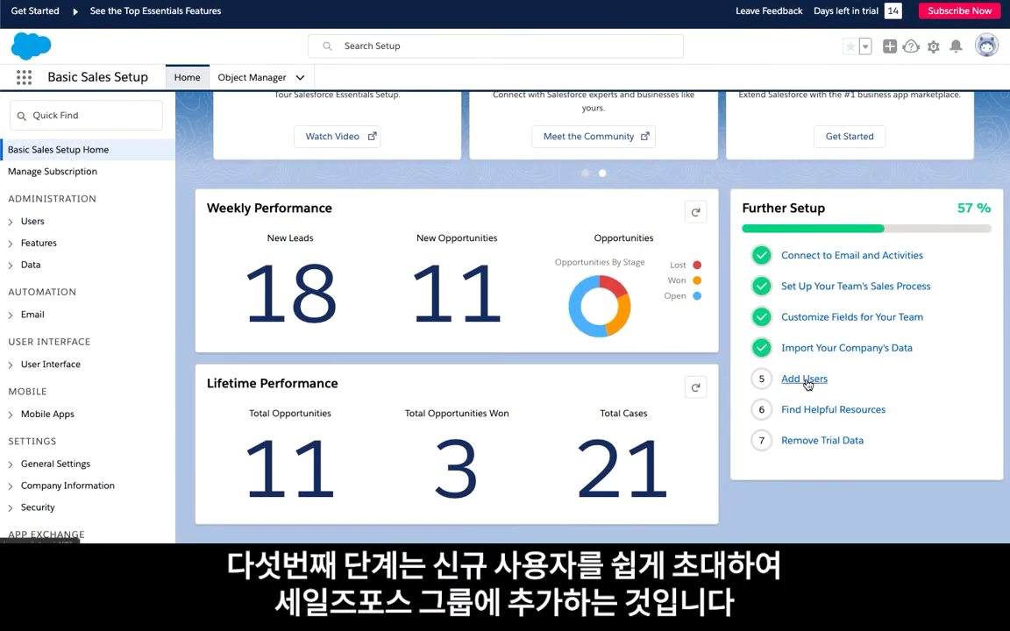
# Enter the new team member's email address, first name and last name in the Add Users form
pyautogui.click(805, 379)
pyautogui.write('claire@yourcompany.com')
pyautogui.press('Tab')
pyautogui.press('Tab')
pyautogui.press('Tab')
pyautogui.press('Tab')
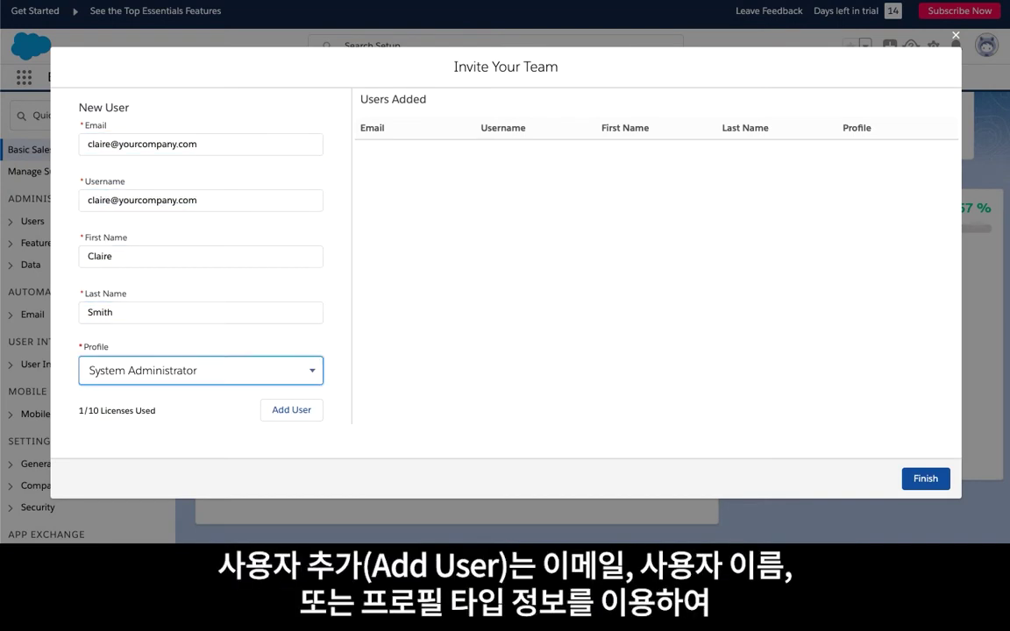
# Give the new user the Standard User profile, add them to the invite list, and finish
pyautogui.click(303, 368)
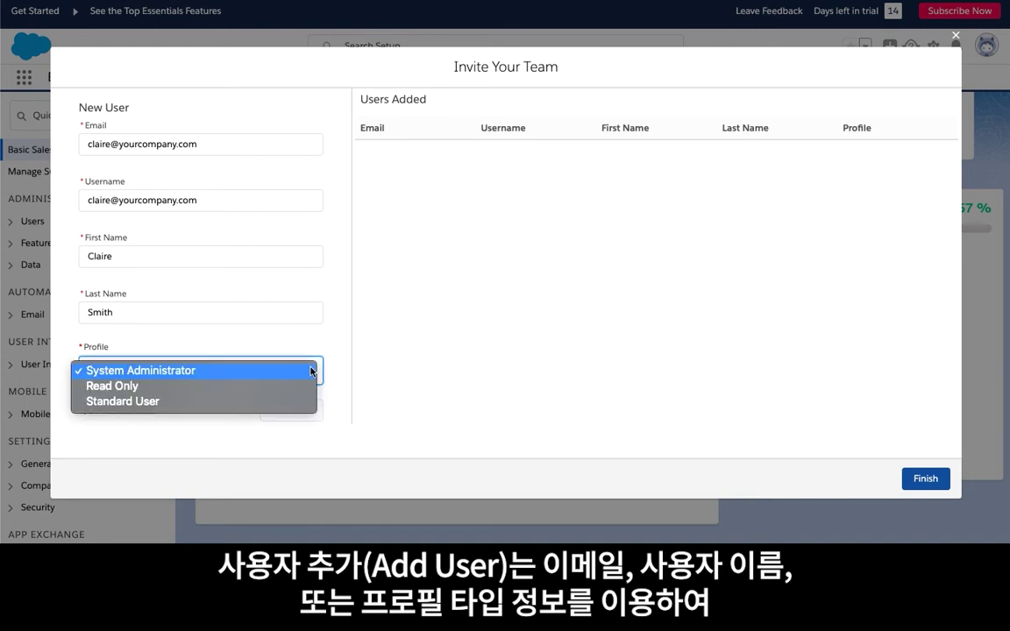
pyautogui.click(256, 402)
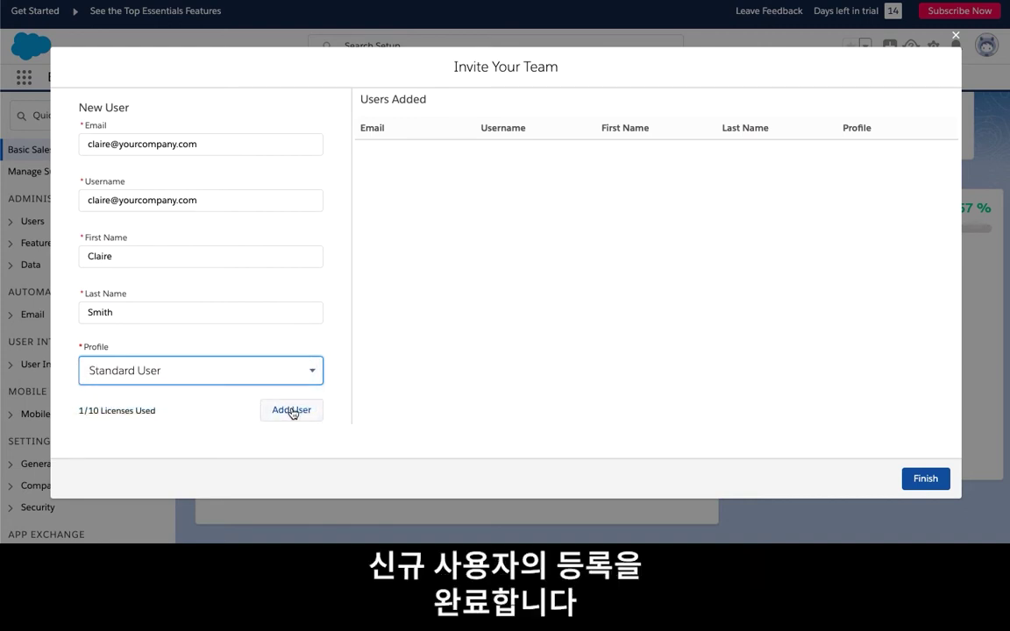
pyautogui.click(292, 412)
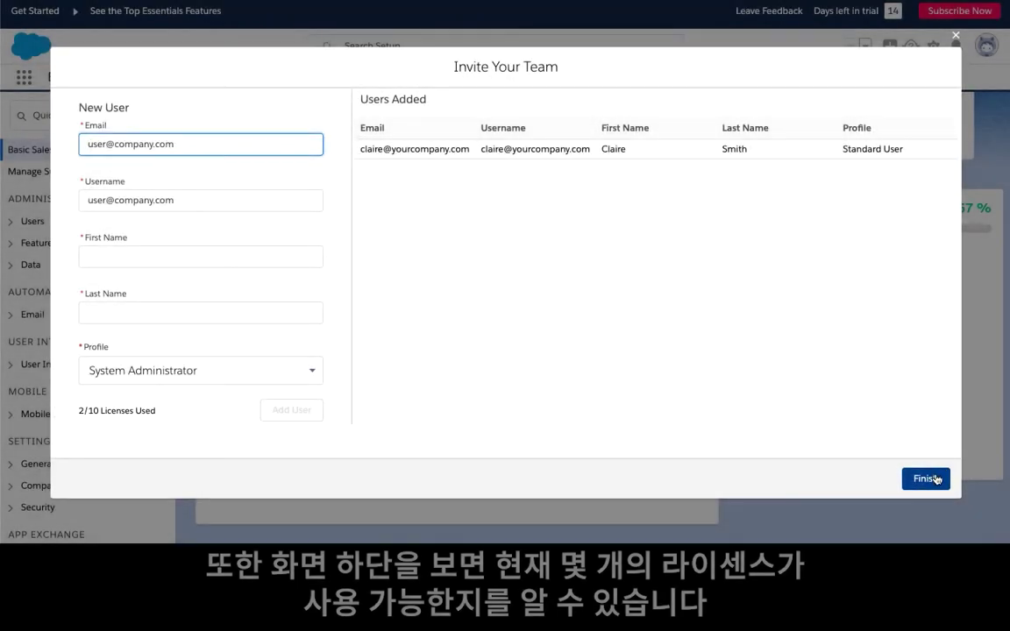
pyautogui.click(934, 479)
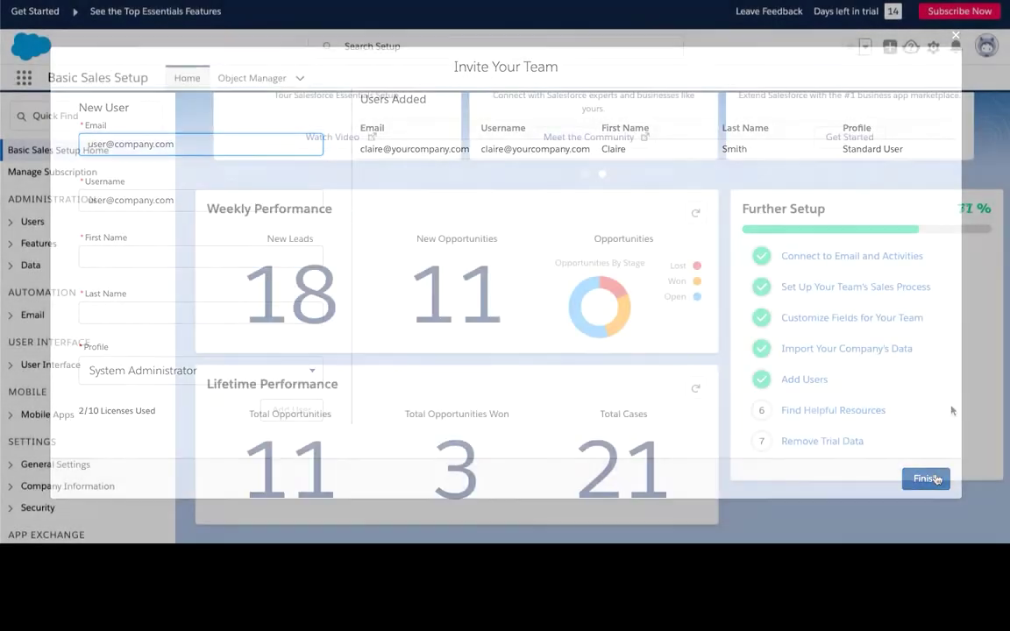
# Open Find Helpful Resources and scroll through the Success with Salesforce Essentials page
pyautogui.click(821, 410)
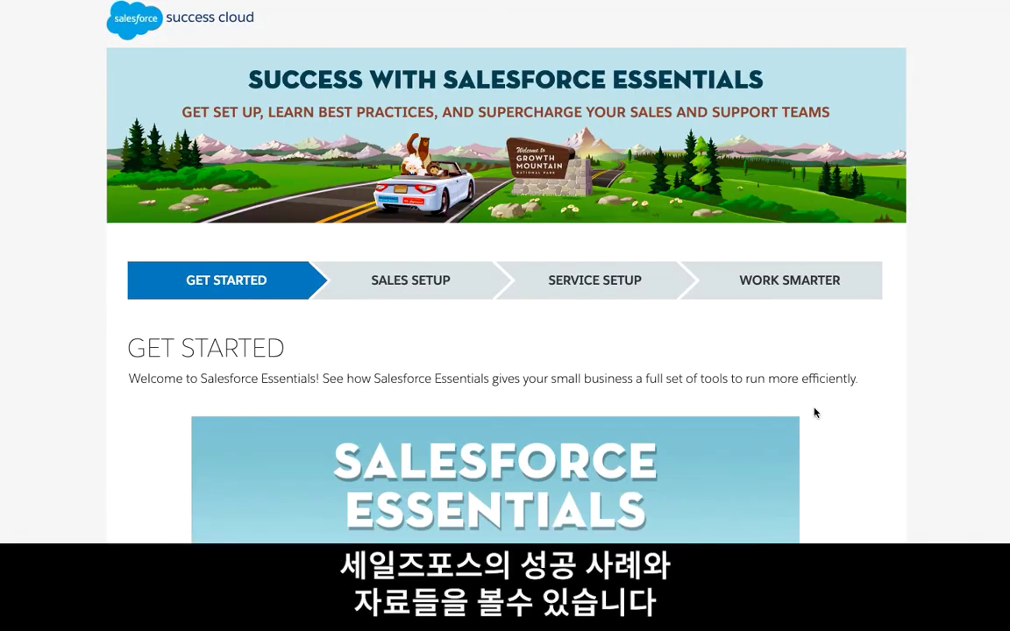
pyautogui.scroll(-5, 814, 412)
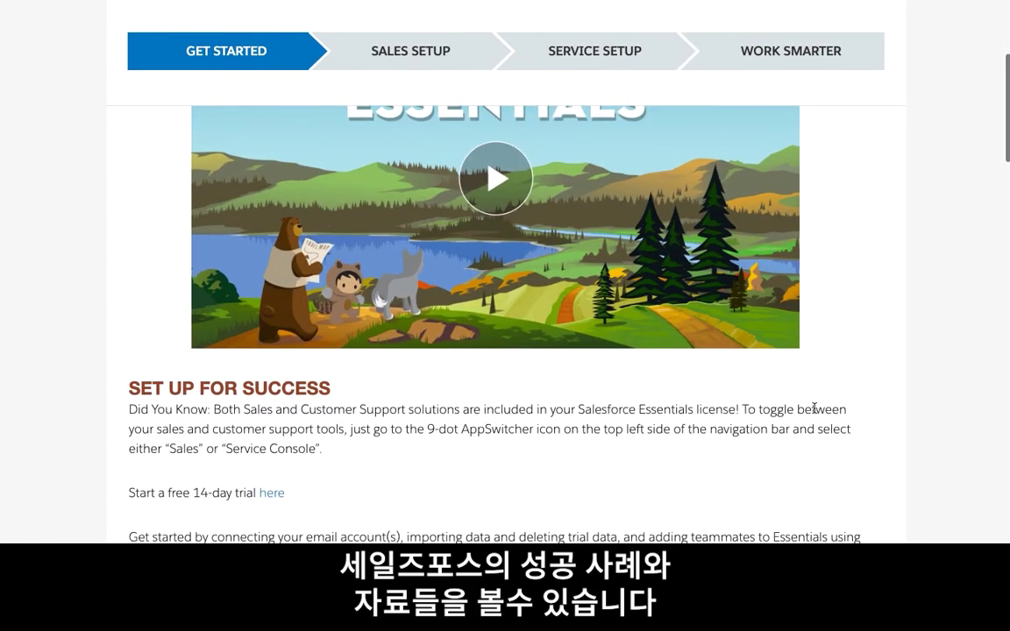
pyautogui.scroll(-3, 814, 409)
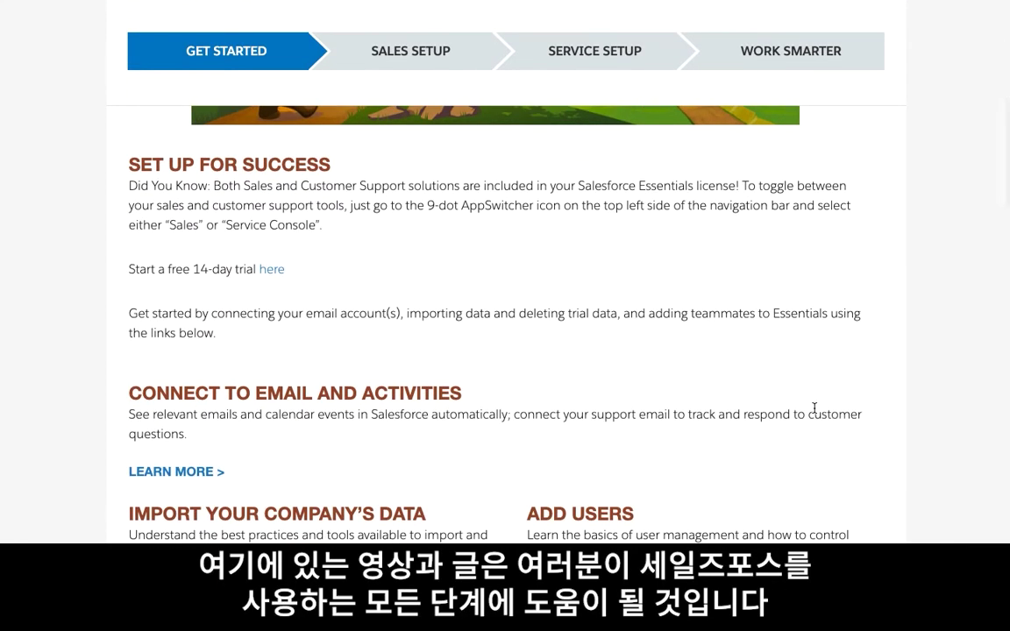
pyautogui.scroll(-3, 815, 408)
pyautogui.scroll(-1, 814, 408)
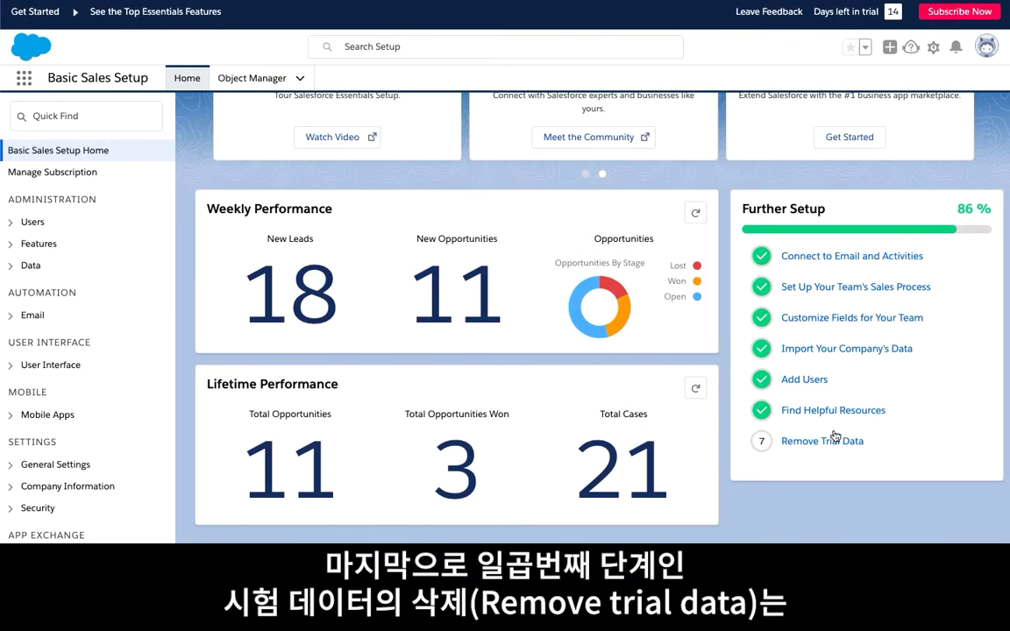
# Start Remove Trial Data and confirm with Delete Sample Data
pyautogui.click(824, 447)
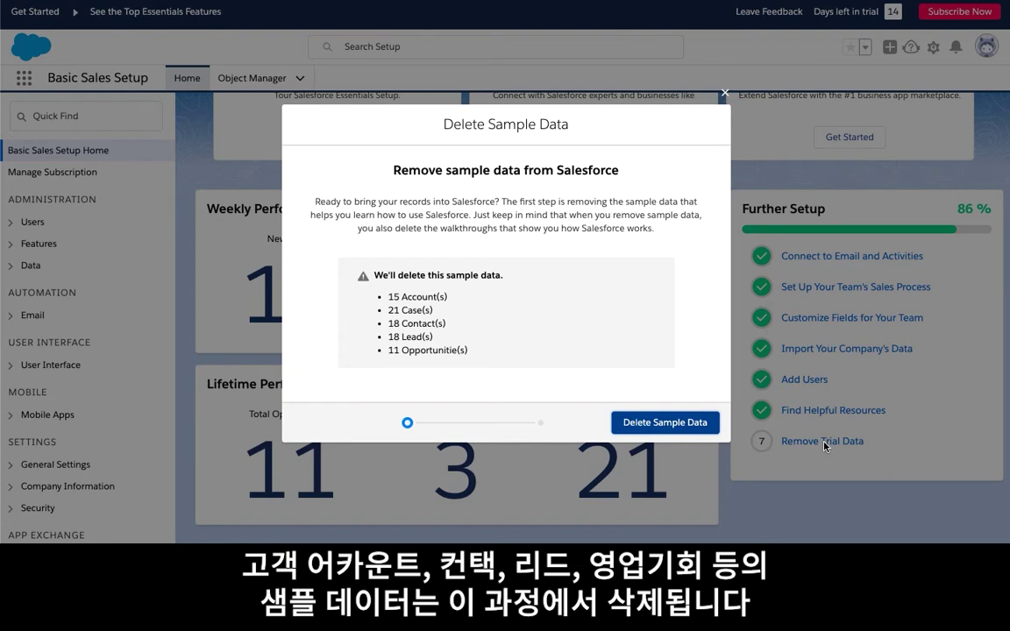
pyautogui.click(659, 427)
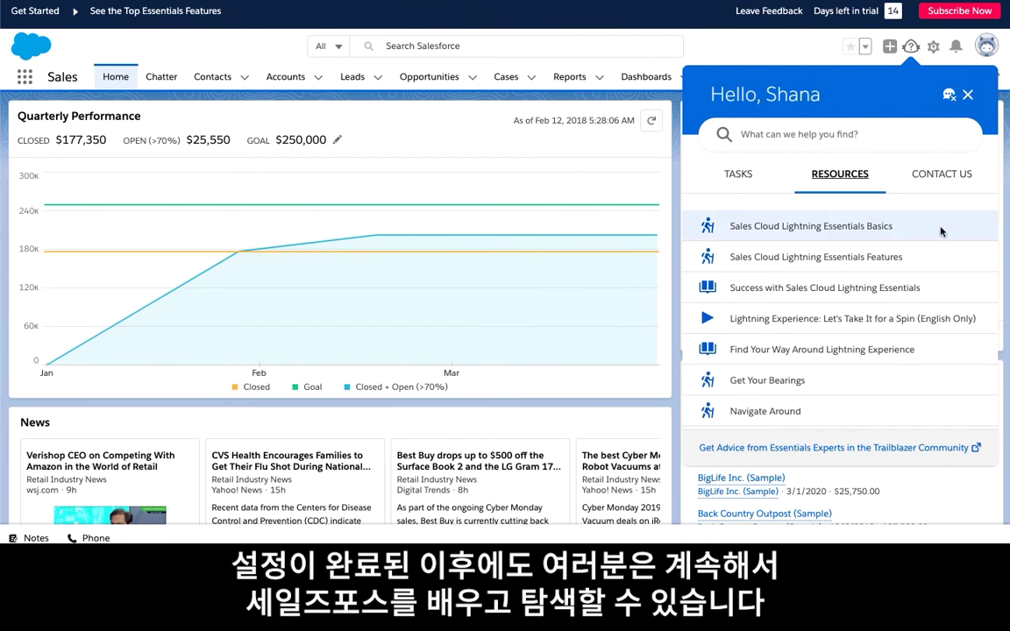
# Close the Help Resources panel and scroll over the Quarterly Performance, Recent Records and Key Deals cards
pyautogui.scroll(-4, 942, 231)
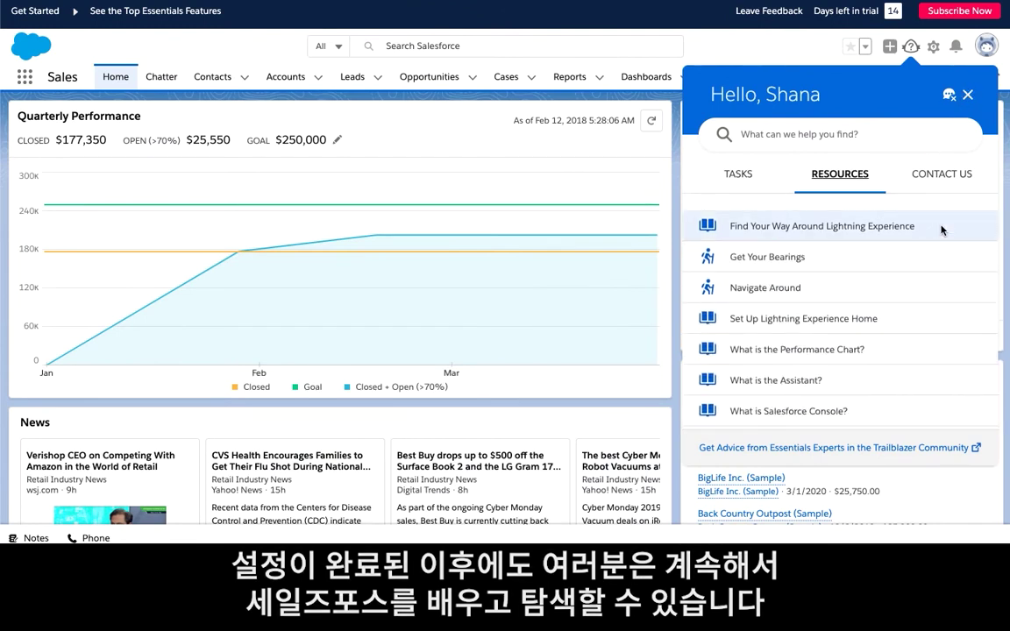
pyautogui.click(968, 95)
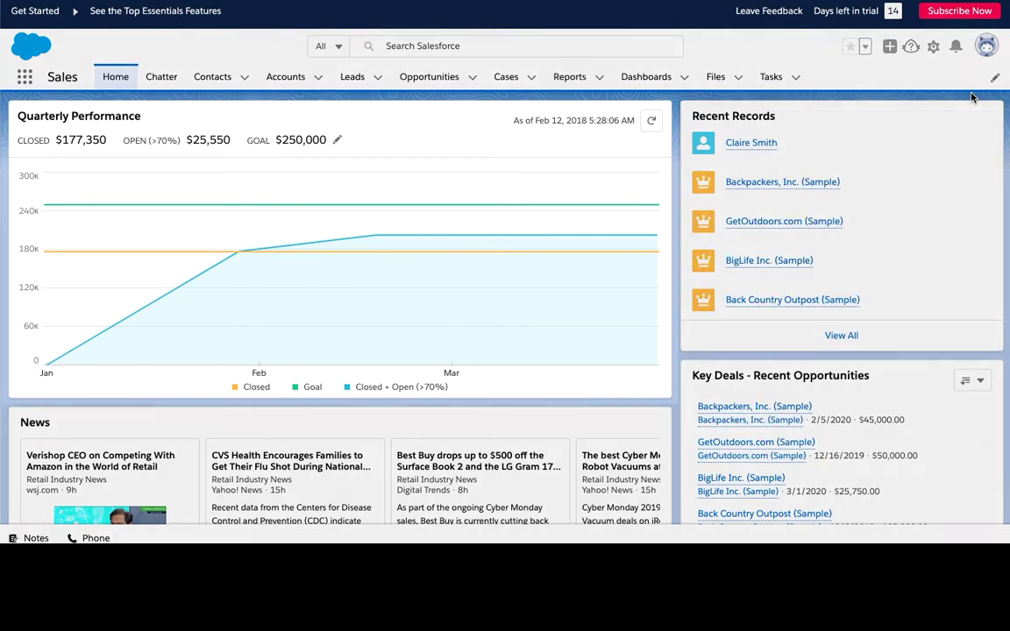
pyautogui.scroll(-4, 972, 96)
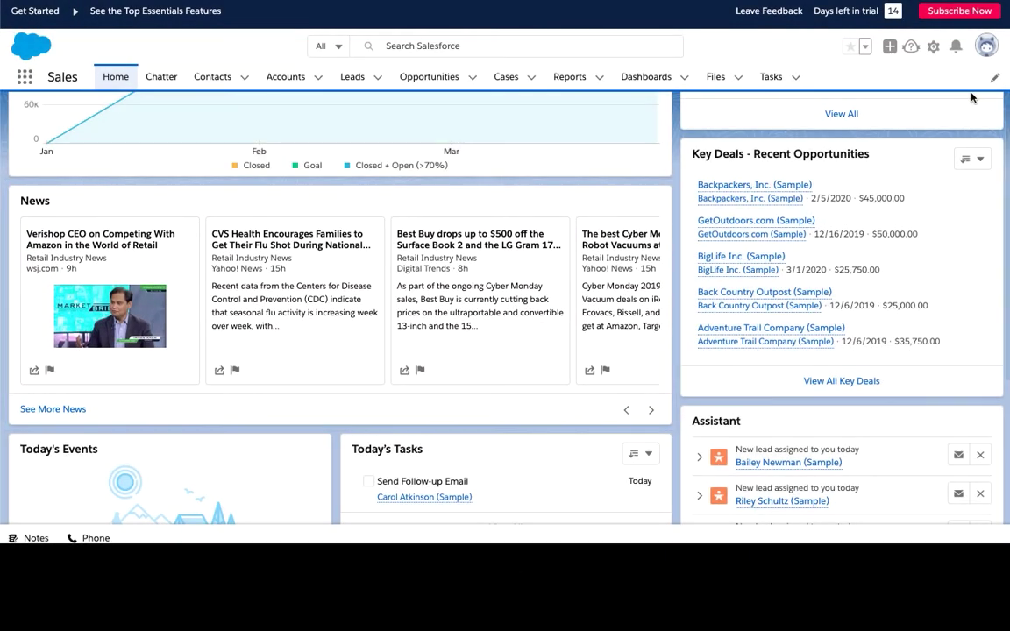
pyautogui.scroll(-3, 971, 97)
pyautogui.scroll(-4, 971, 97)
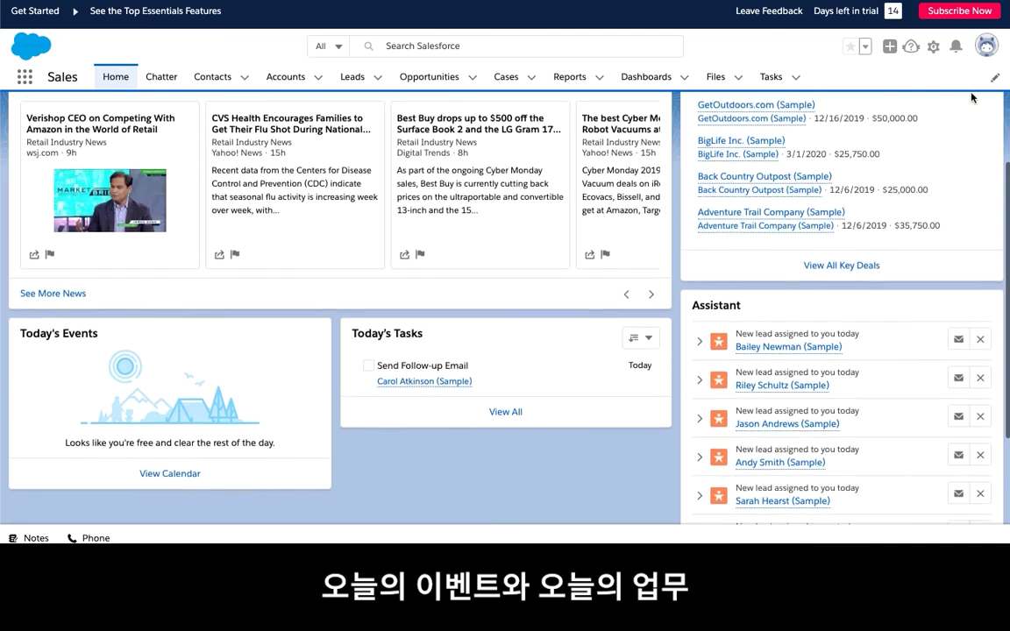
pyautogui.scroll(-2, 971, 97)
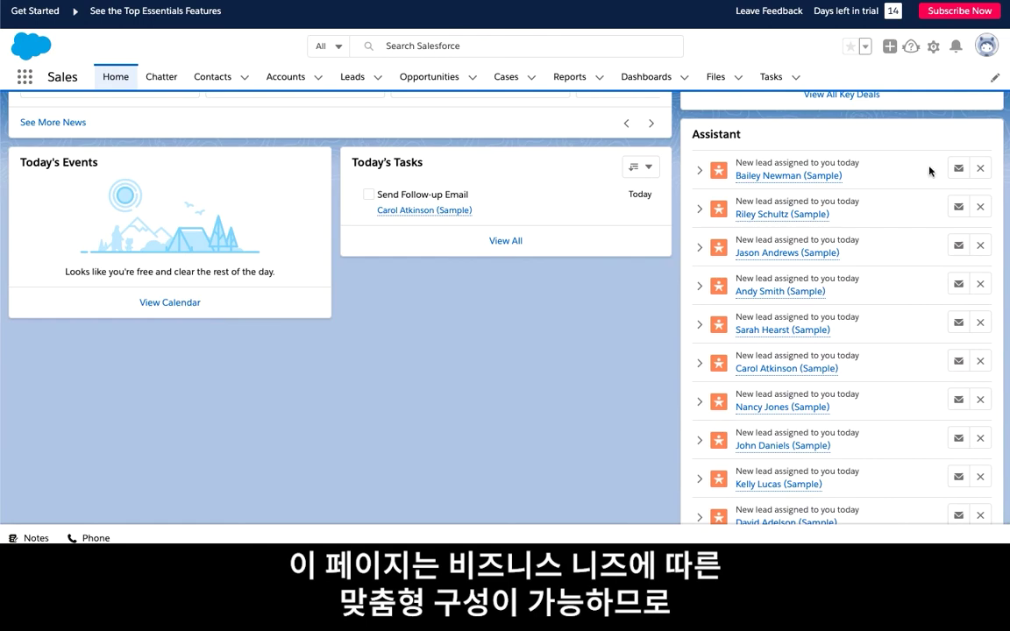
pyautogui.scroll(8, 930, 171)
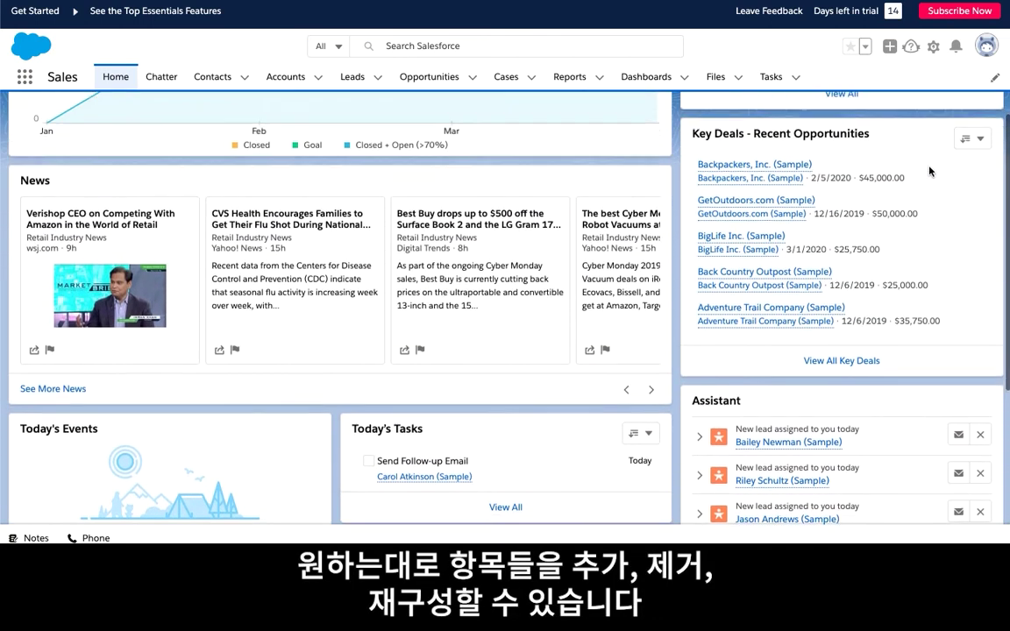
pyautogui.scroll(4, 930, 171)
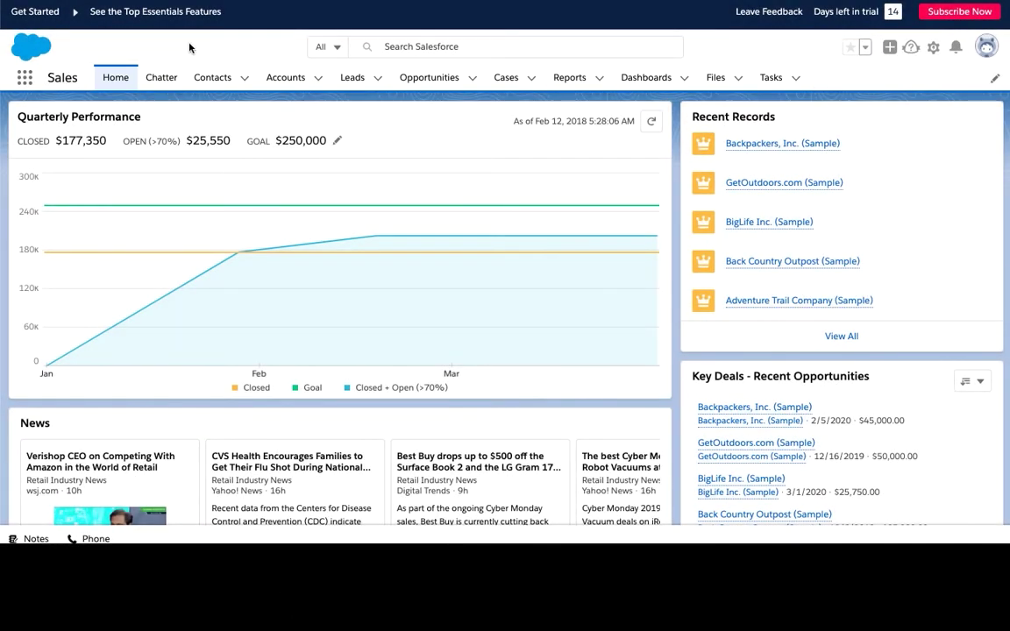
# Switch to the Service Console app's All Open Cases list, then open the AppExchange marketplace
pyautogui.click(21, 83)
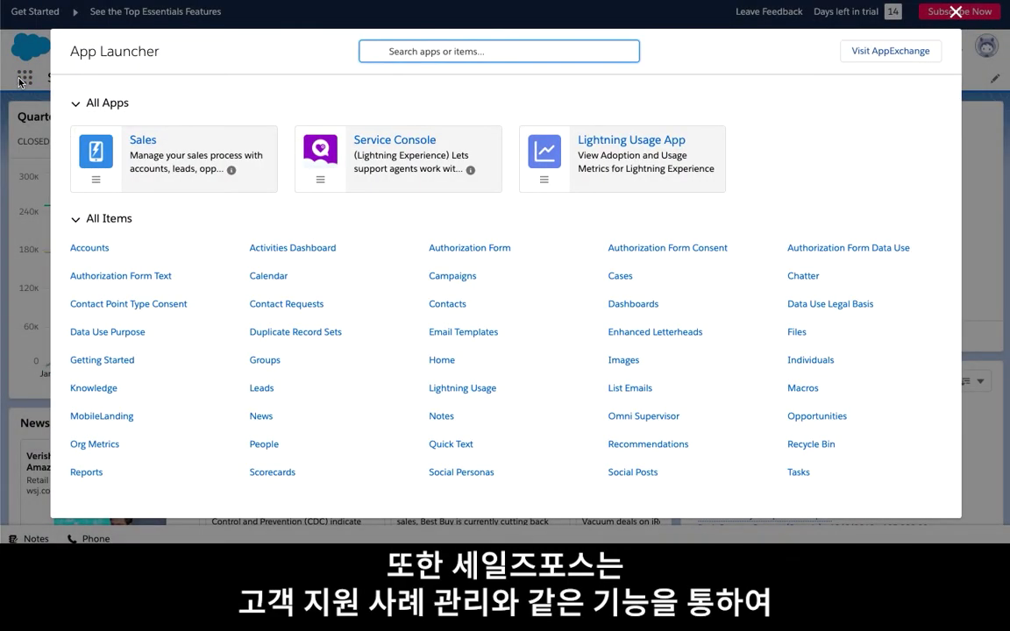
pyautogui.click(455, 137)
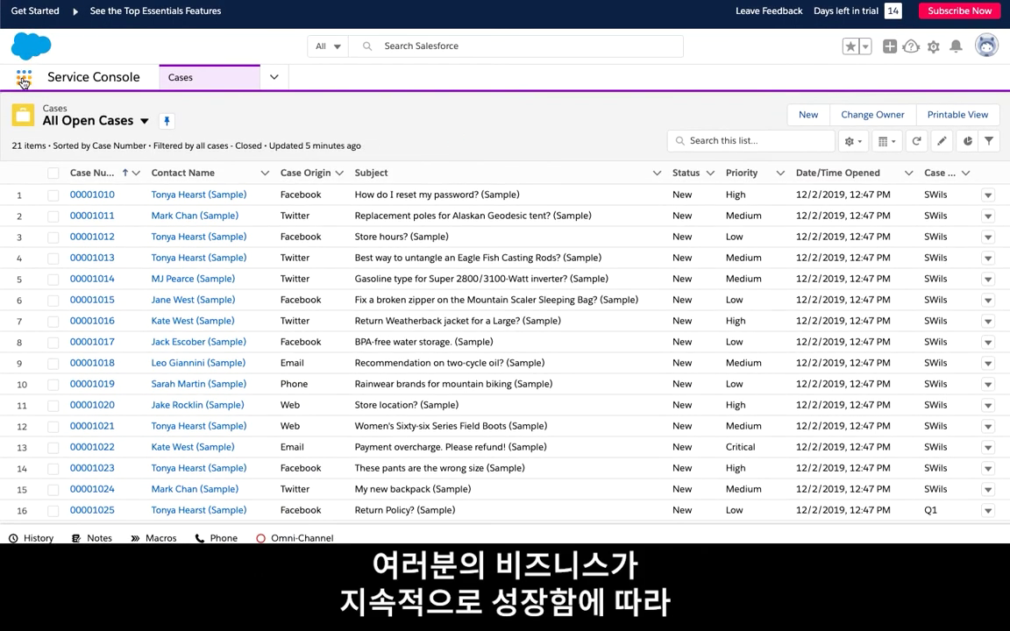
pyautogui.click(24, 78)
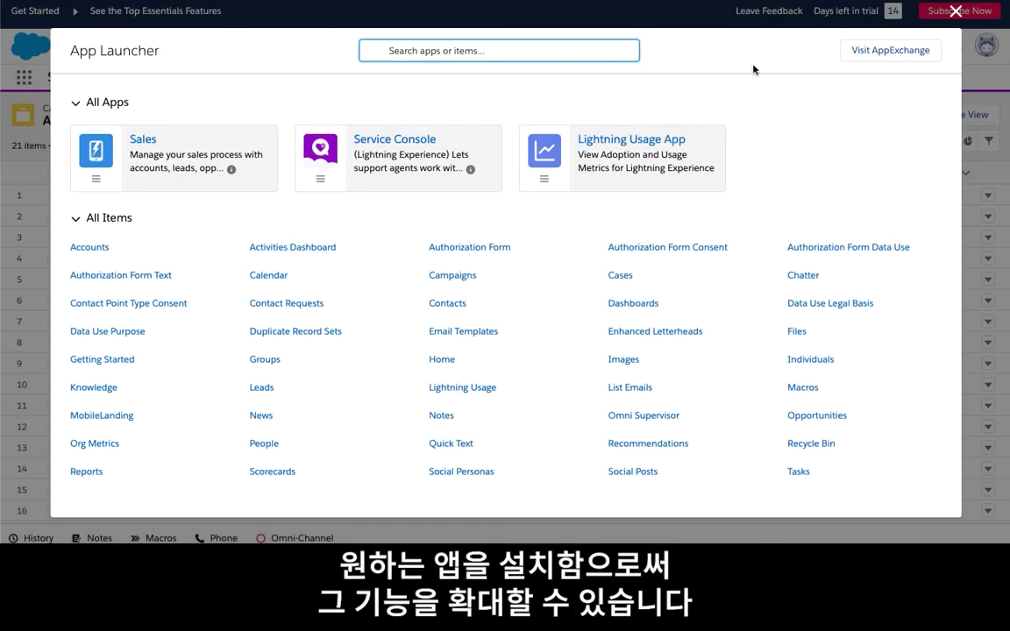
pyautogui.click(848, 52)
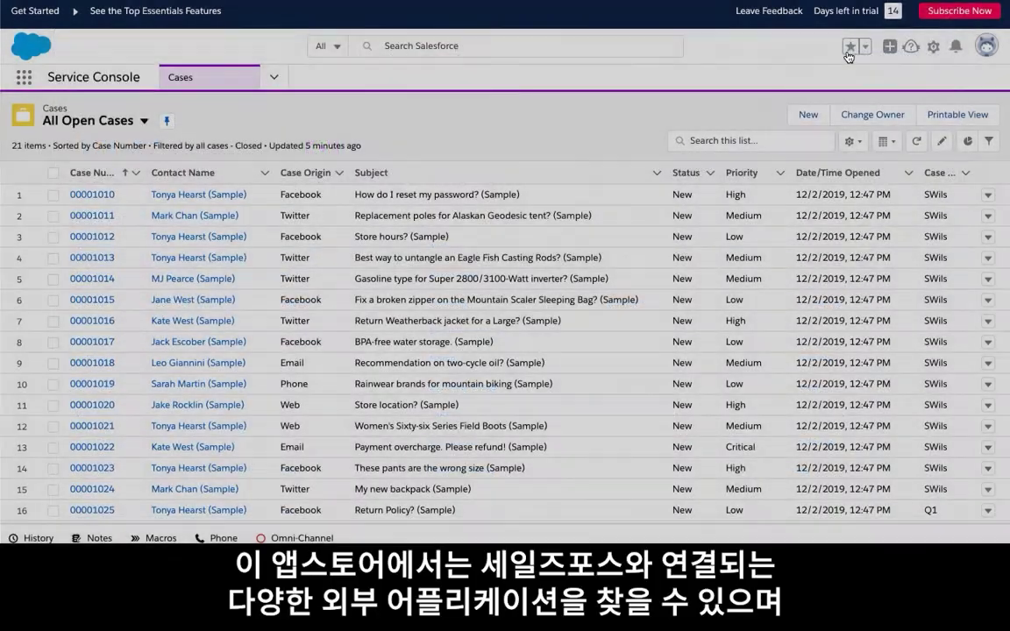